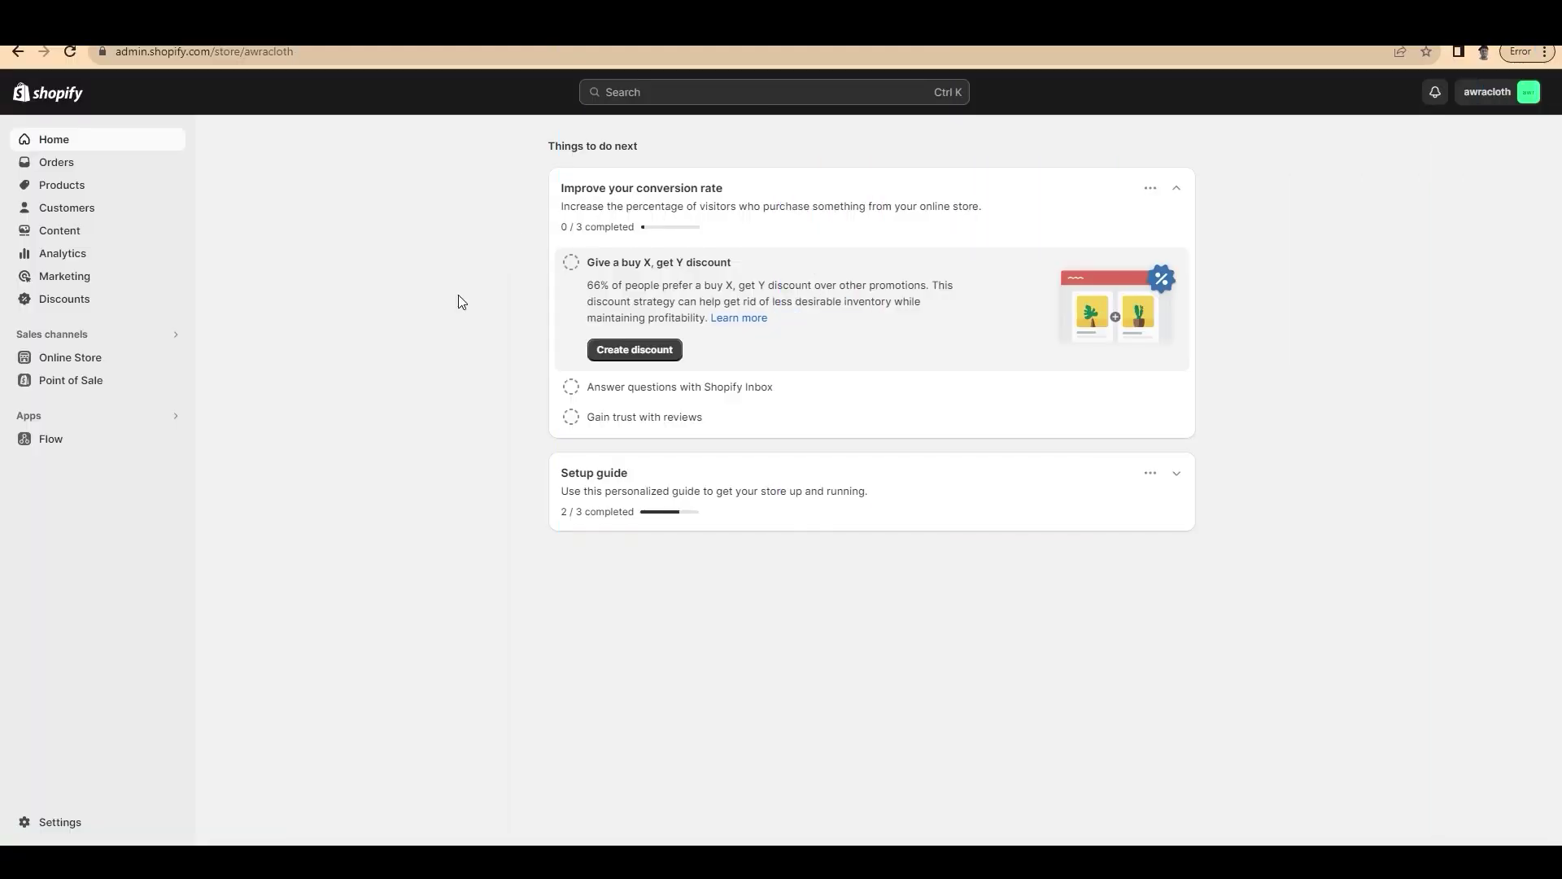
- Reach the App Store through admin search's recommended apps, search 'push', and open the PushOwl listing
left_click(639, 93)
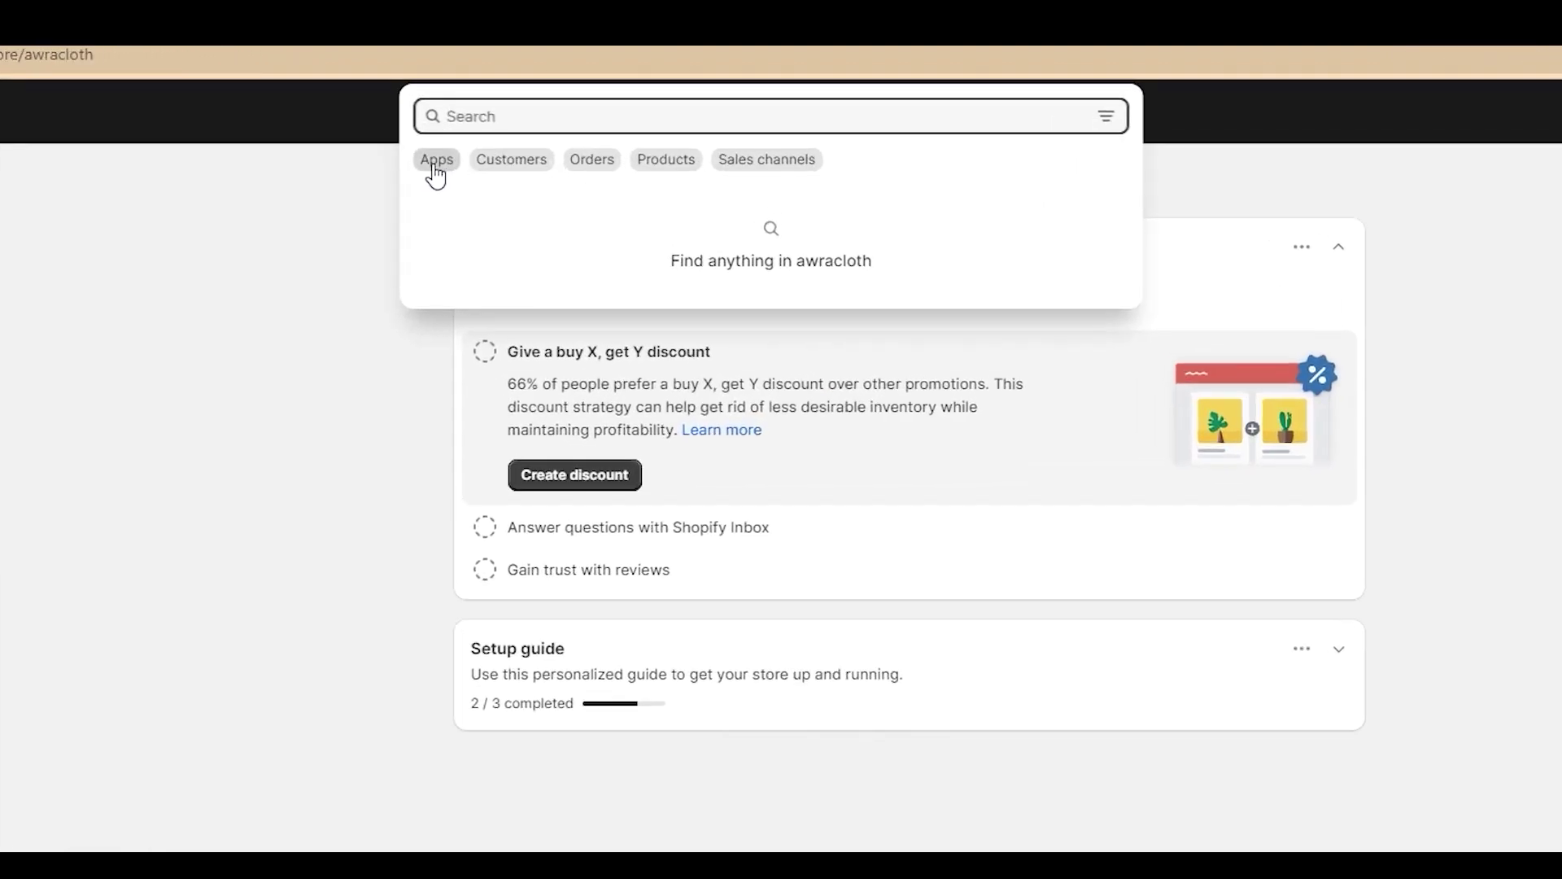
left_click(436, 160)
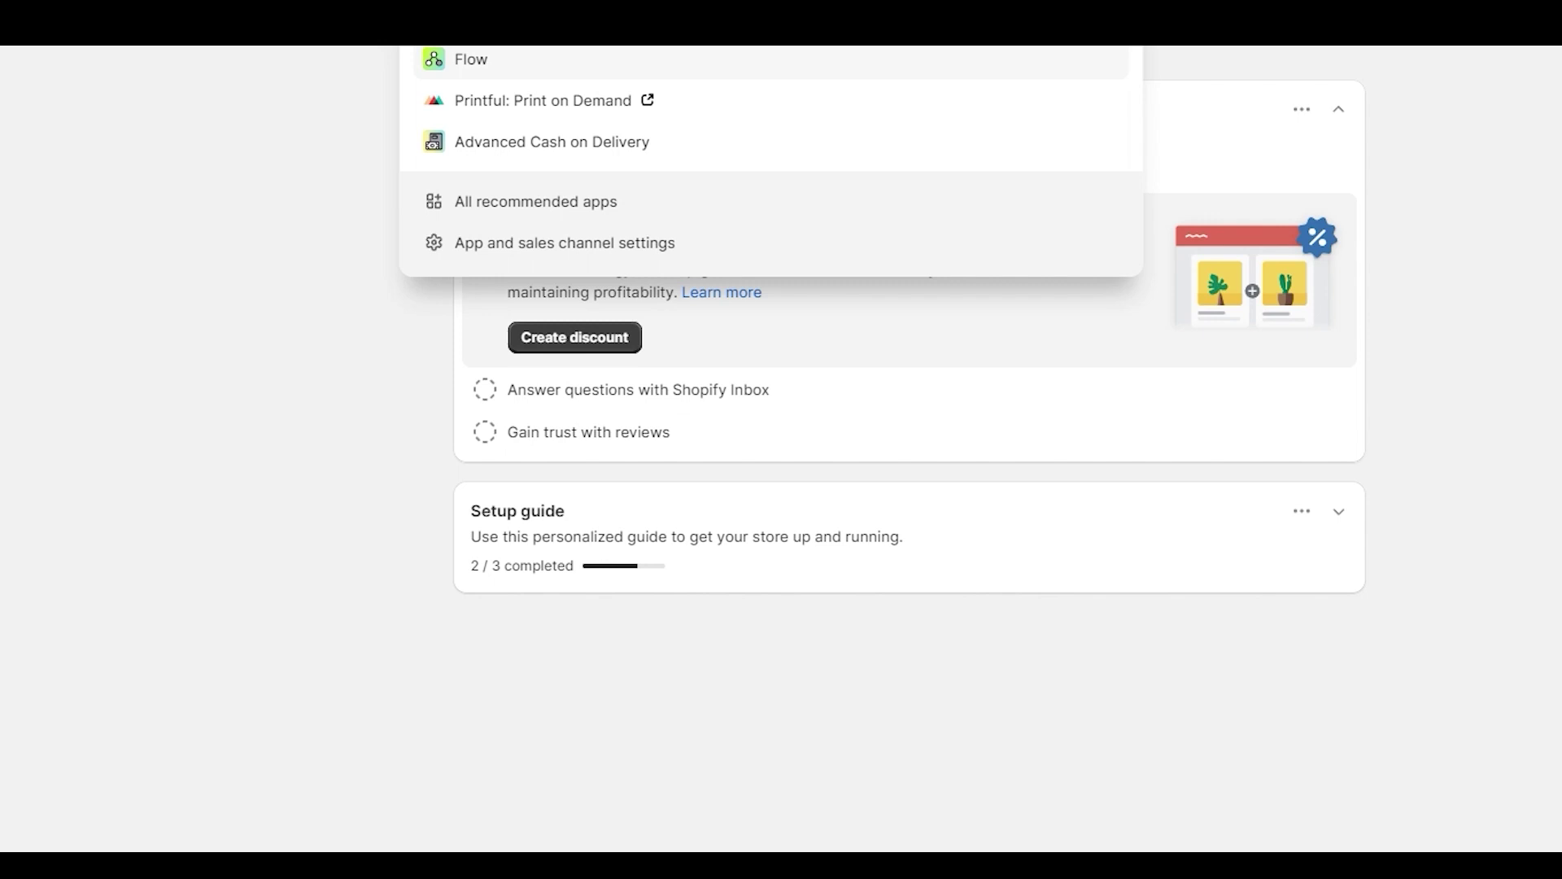
left_click(521, 200)
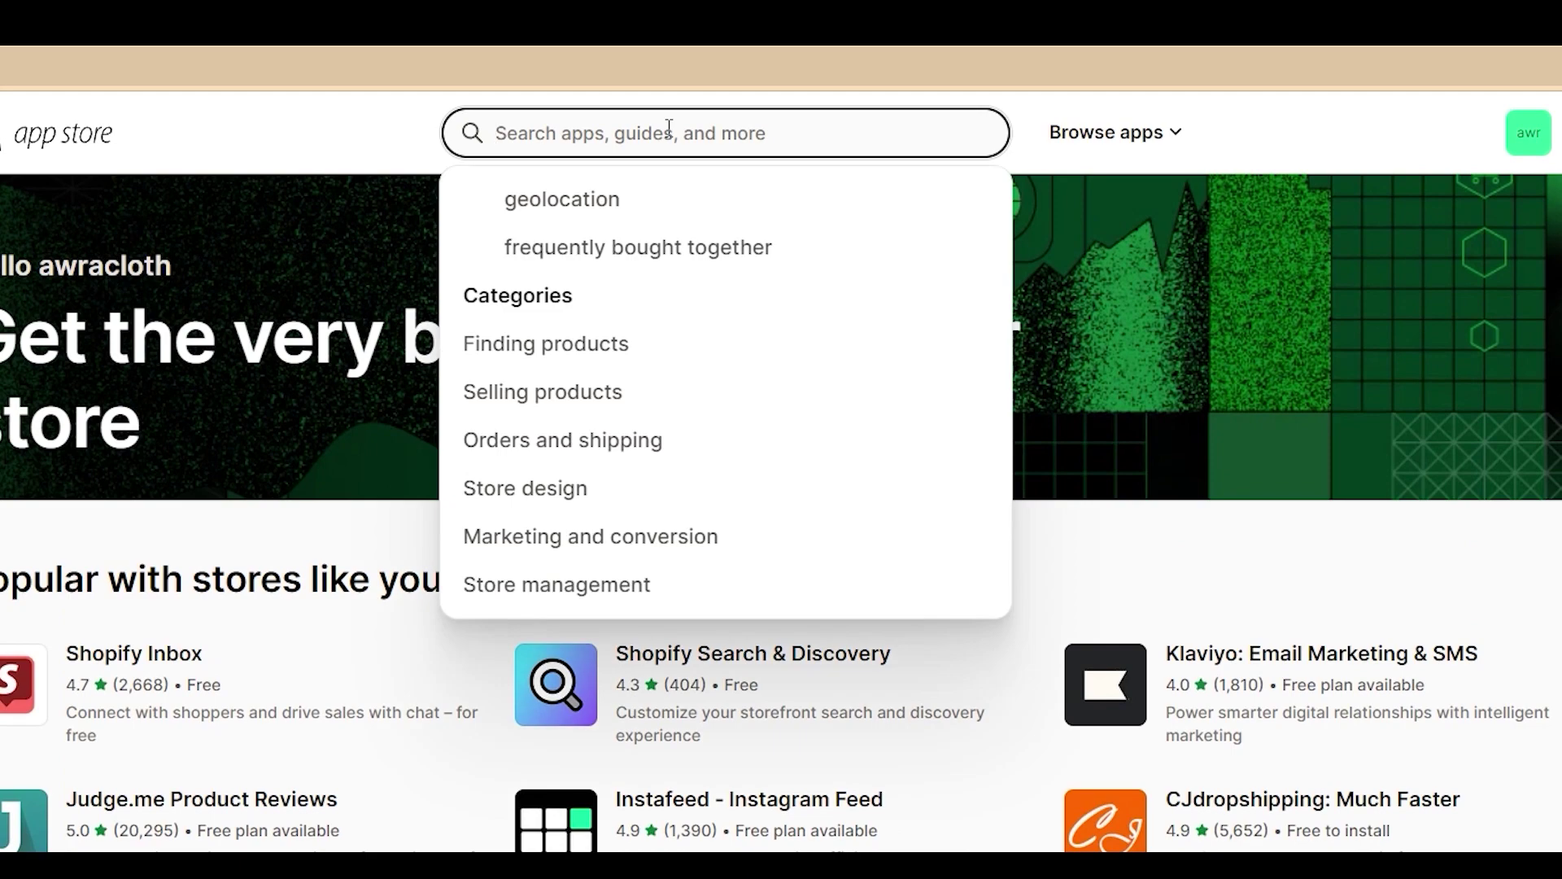
type("push")
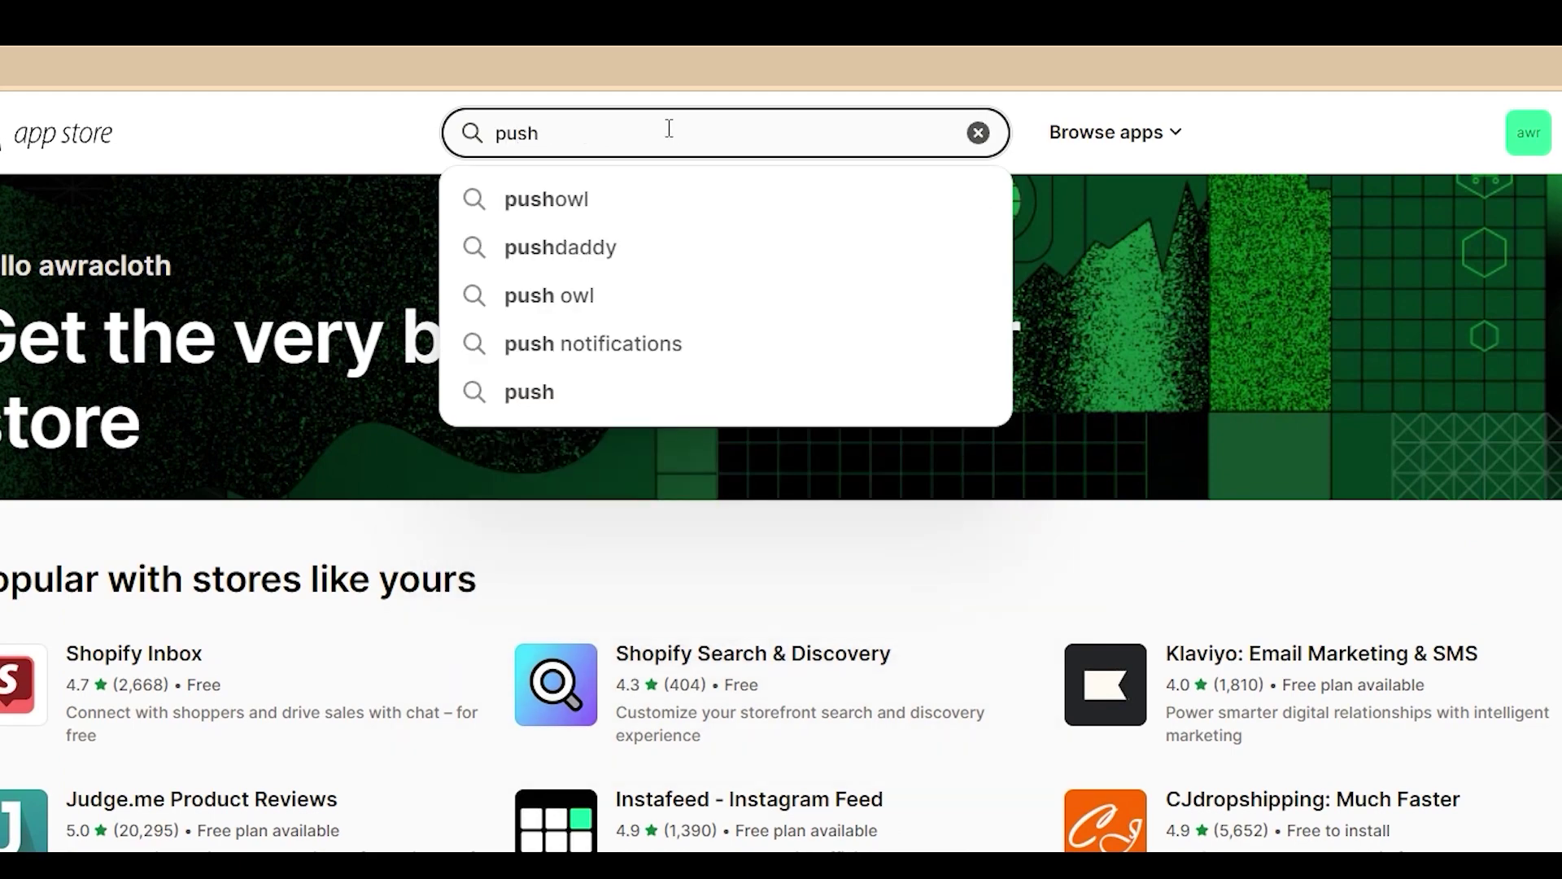
left_click(660, 199)
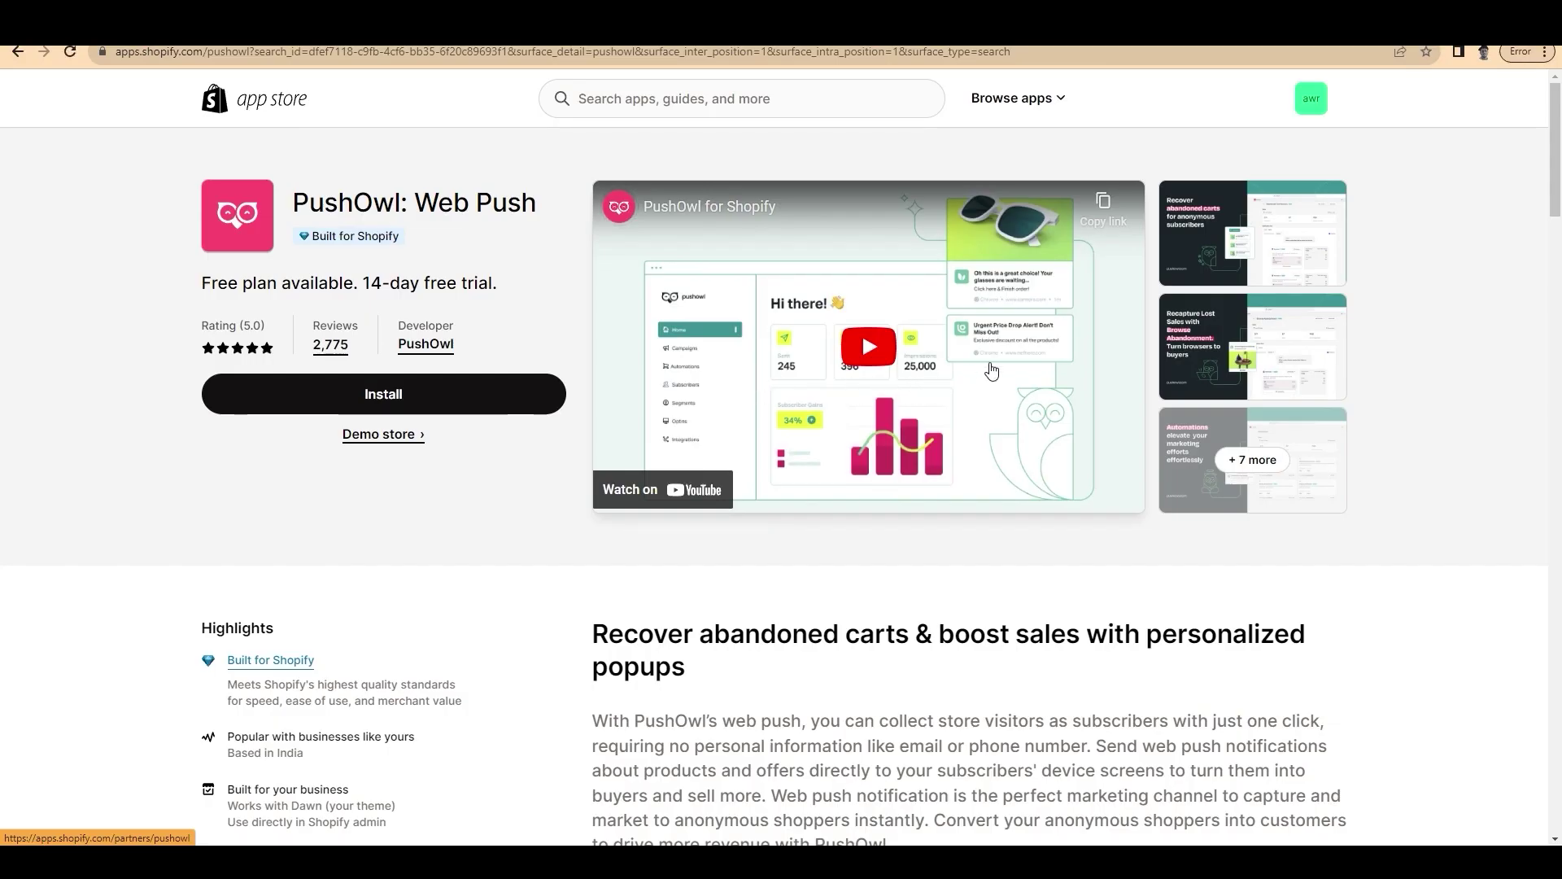
scroll(1019, 427, "down", 2)
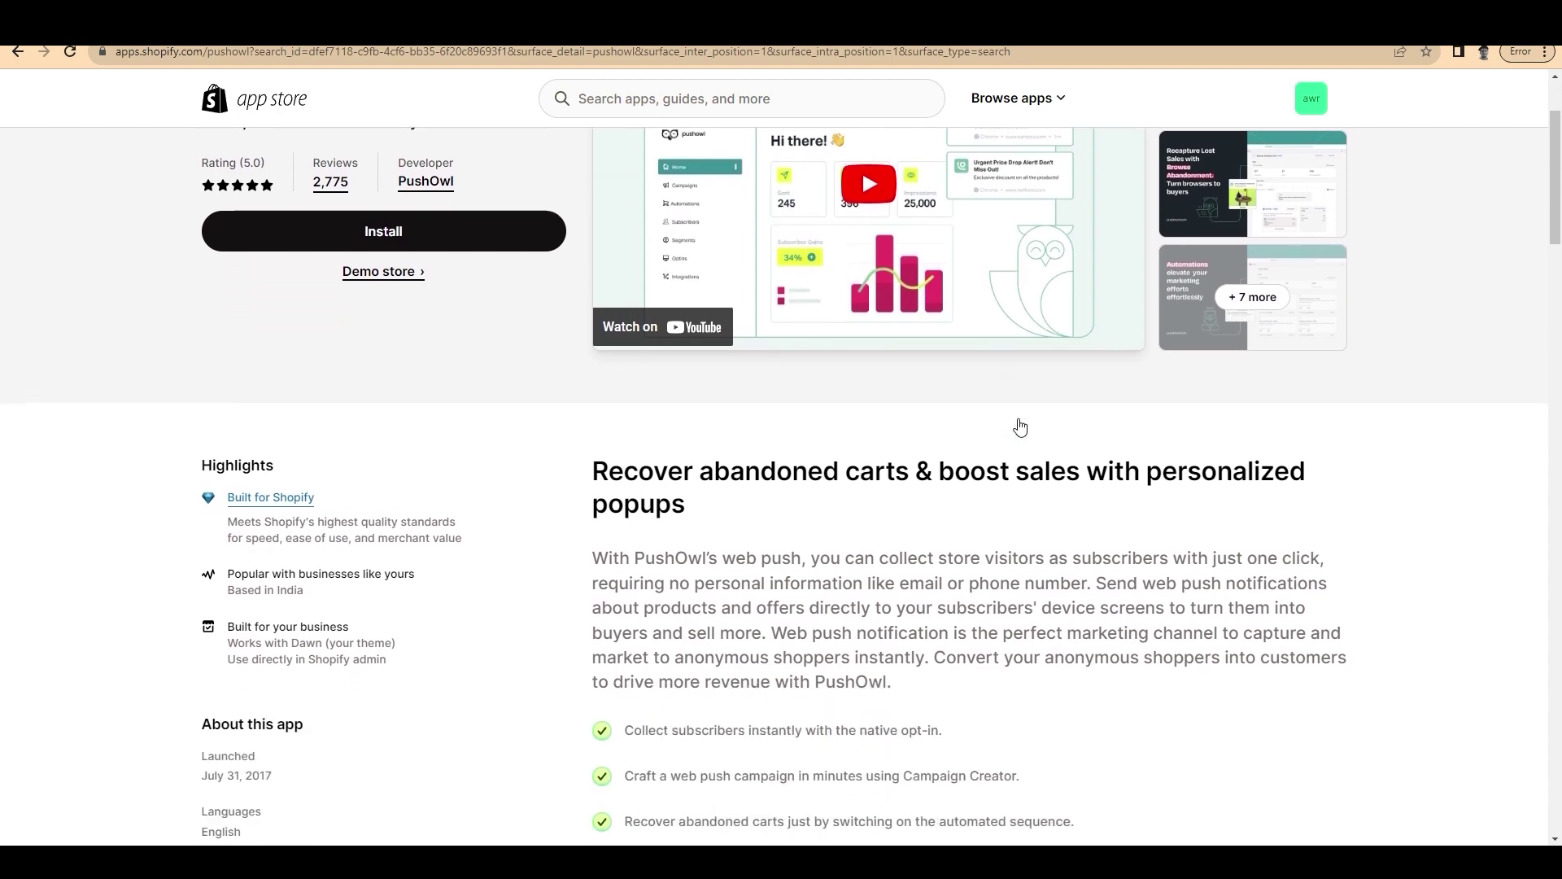
scroll(1019, 427, "down", 3)
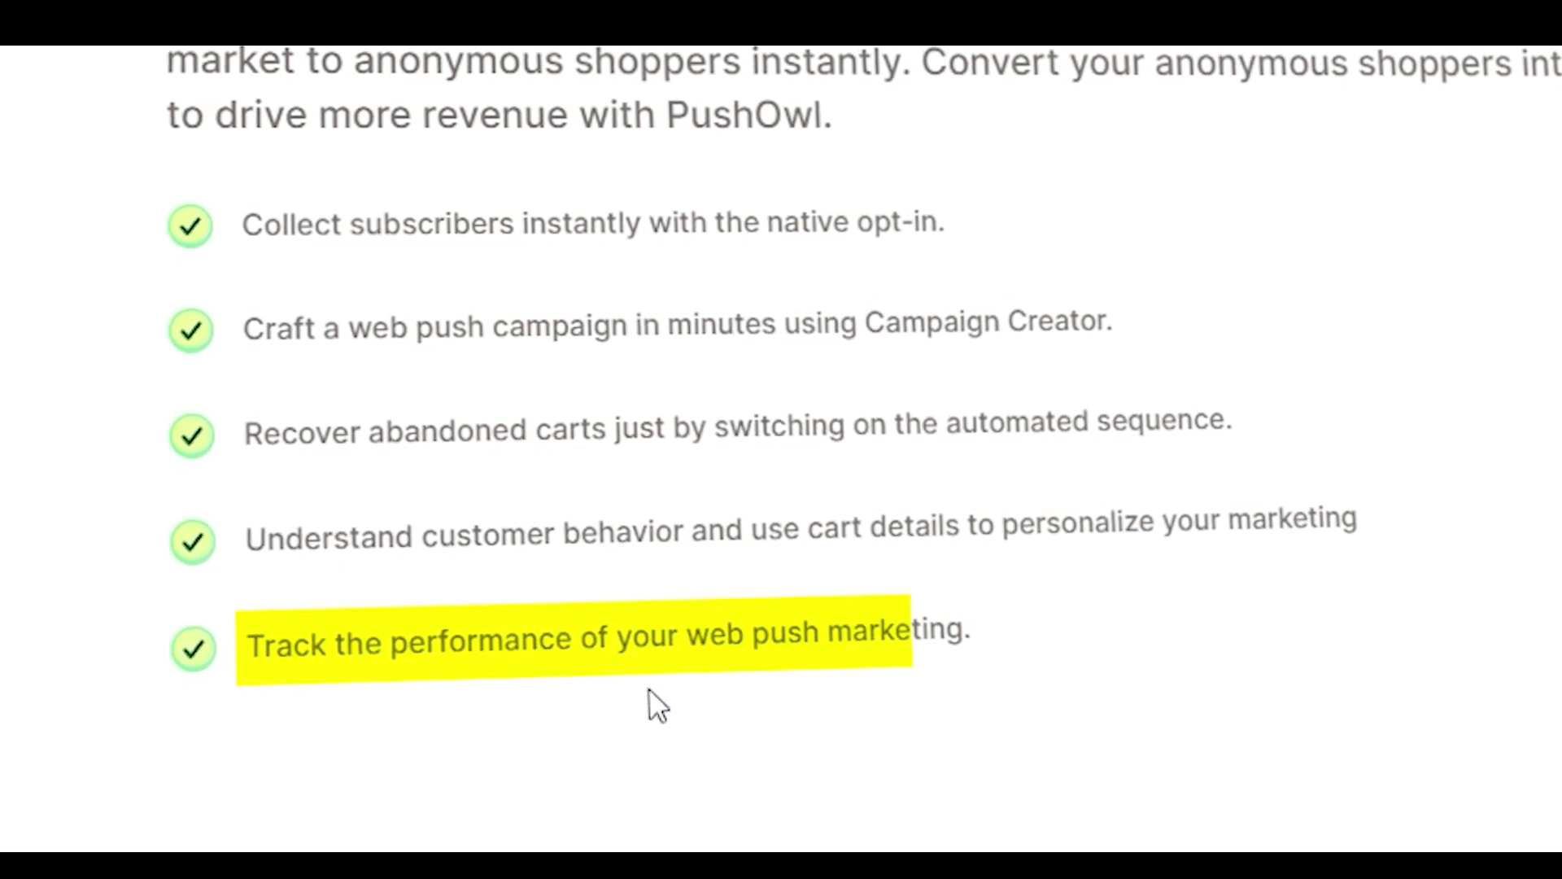
scroll(1041, 663, "down", 10)
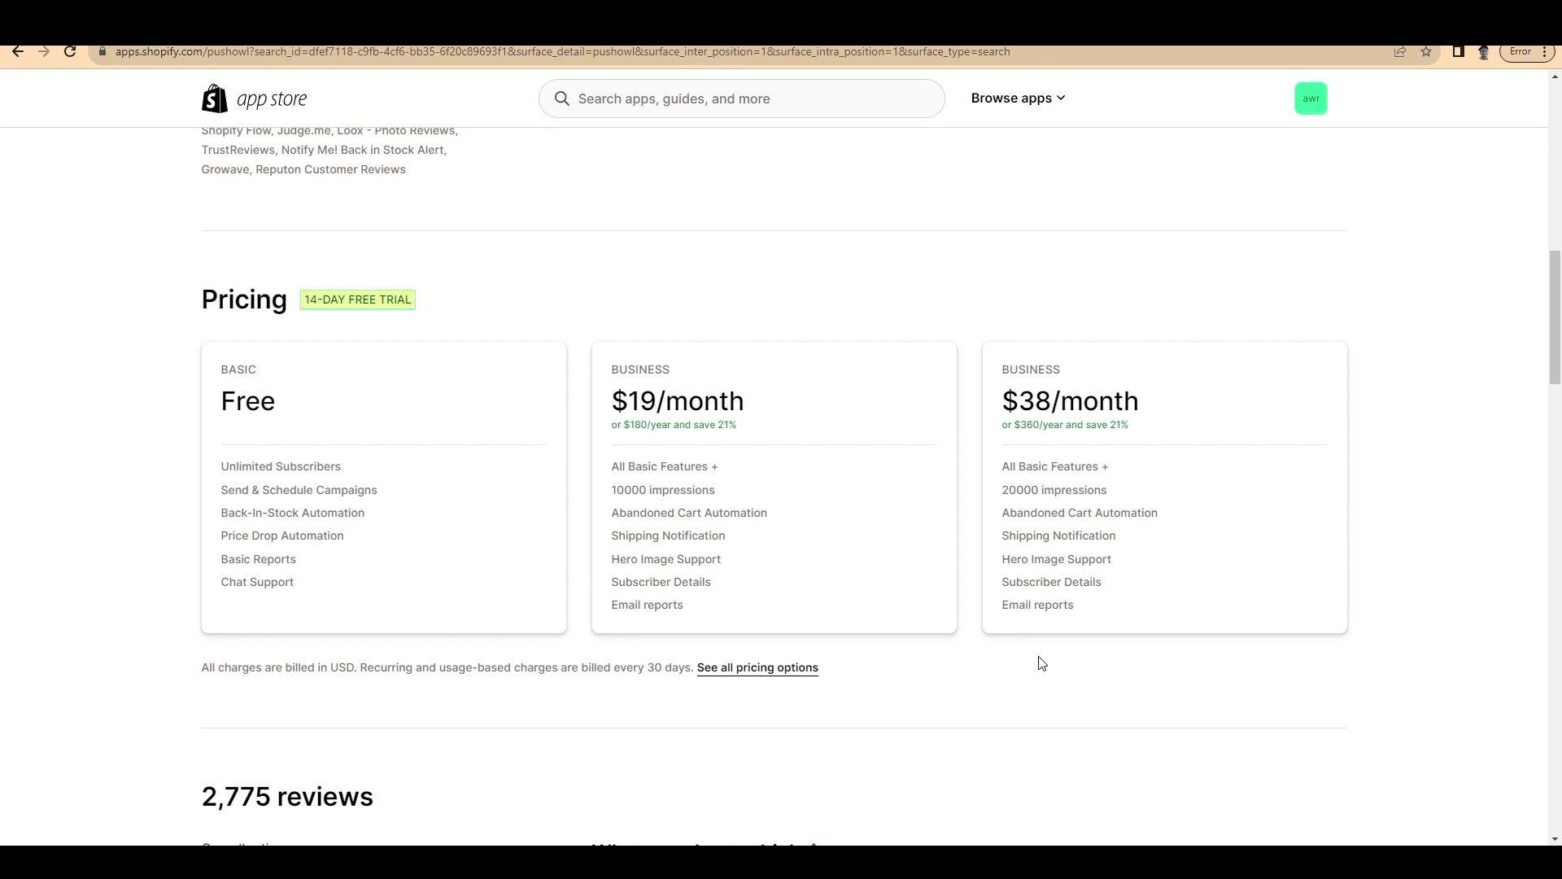
scroll(907, 461, "up", 5)
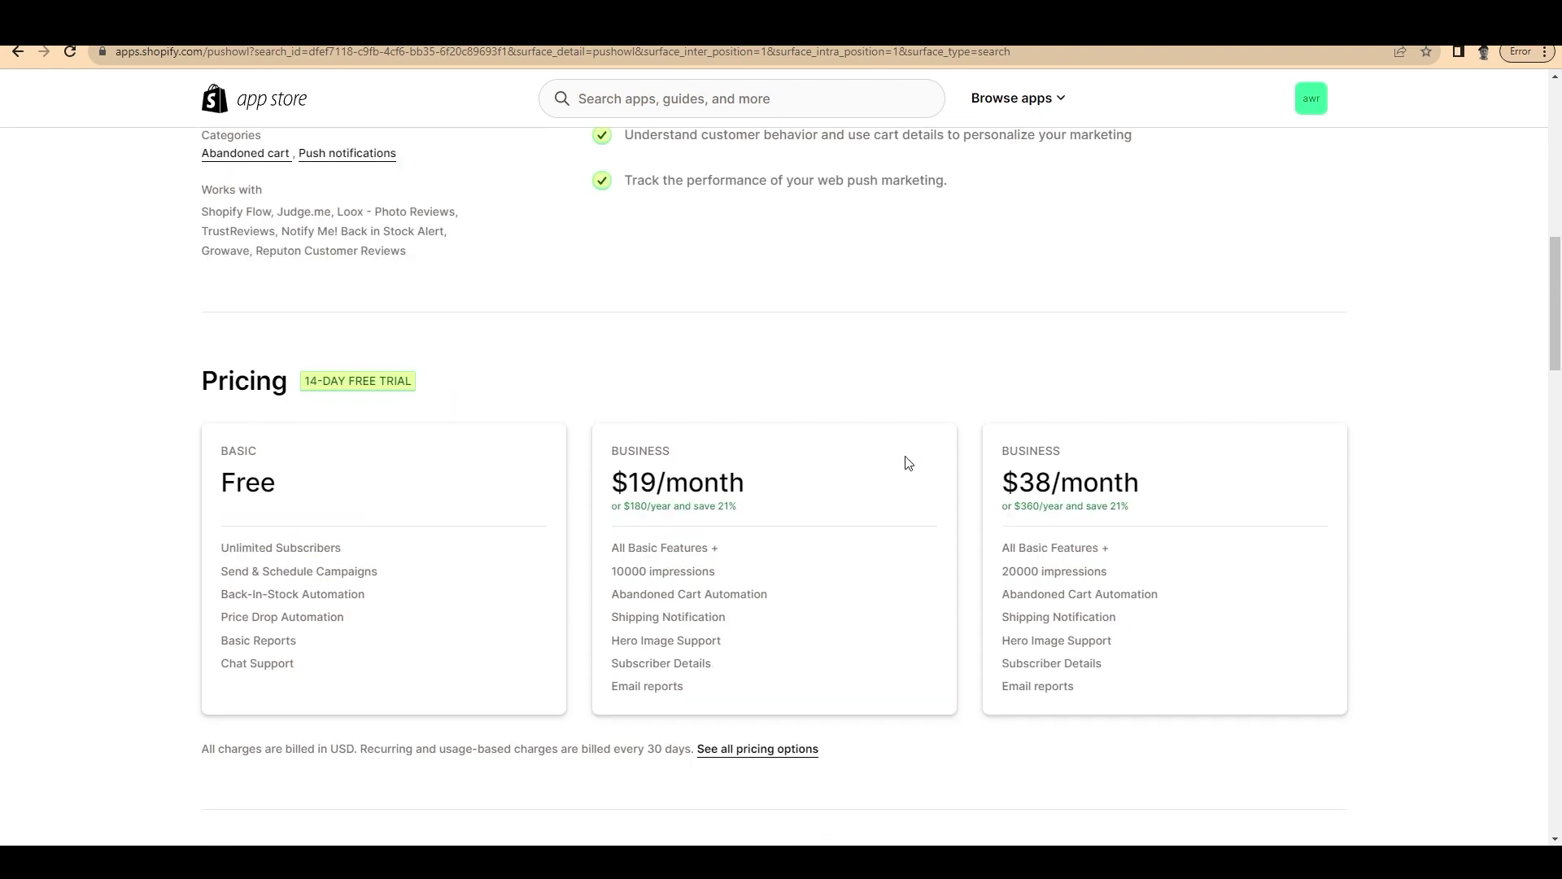
scroll(906, 455, "down", 3)
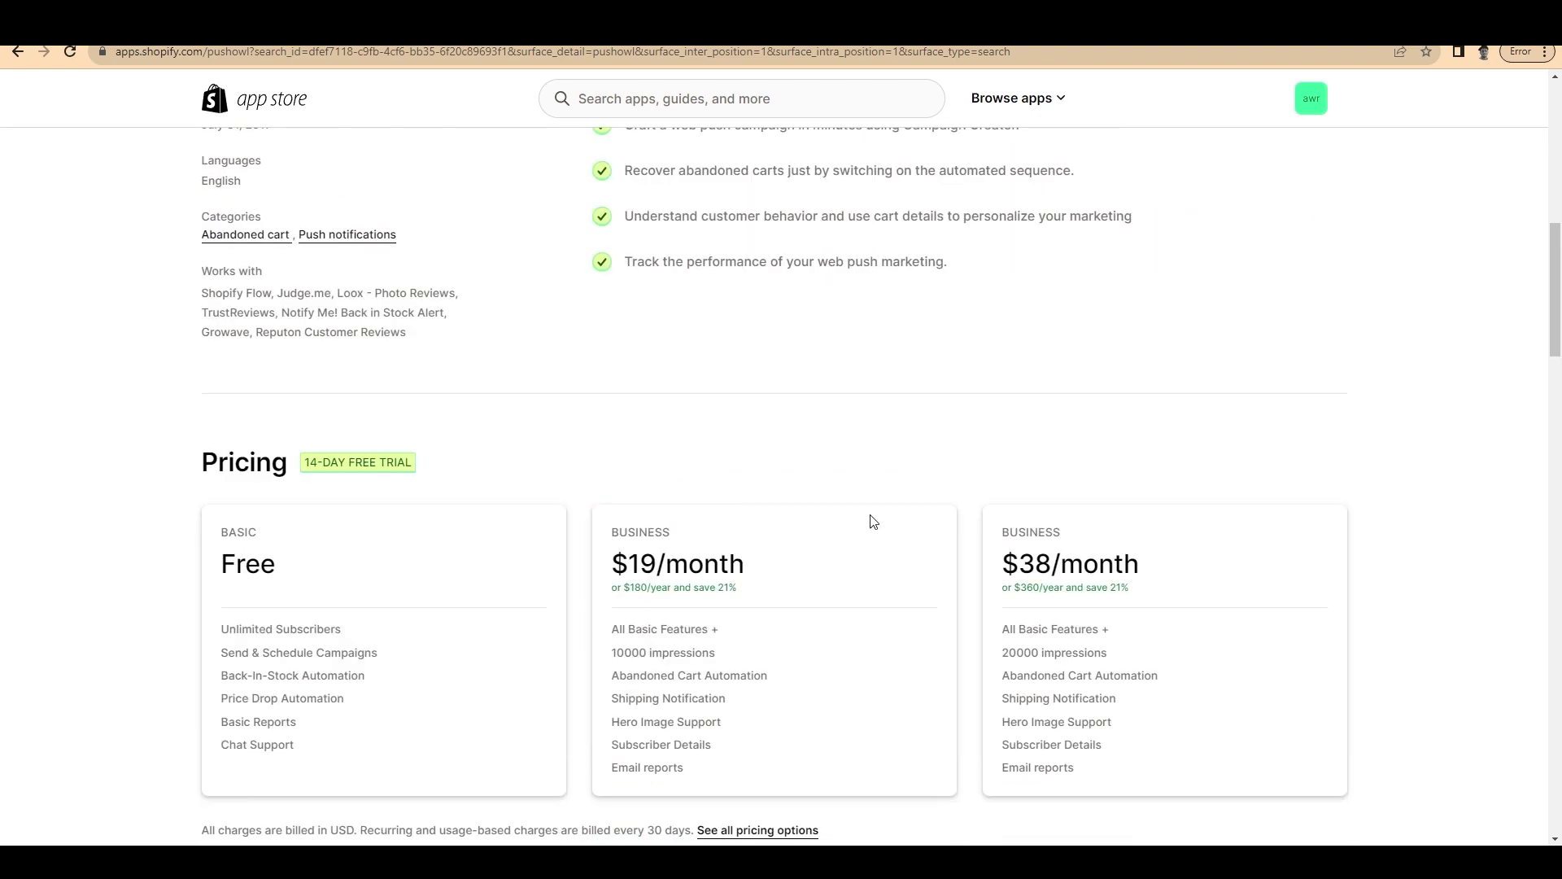
scroll(873, 520, "up", 15)
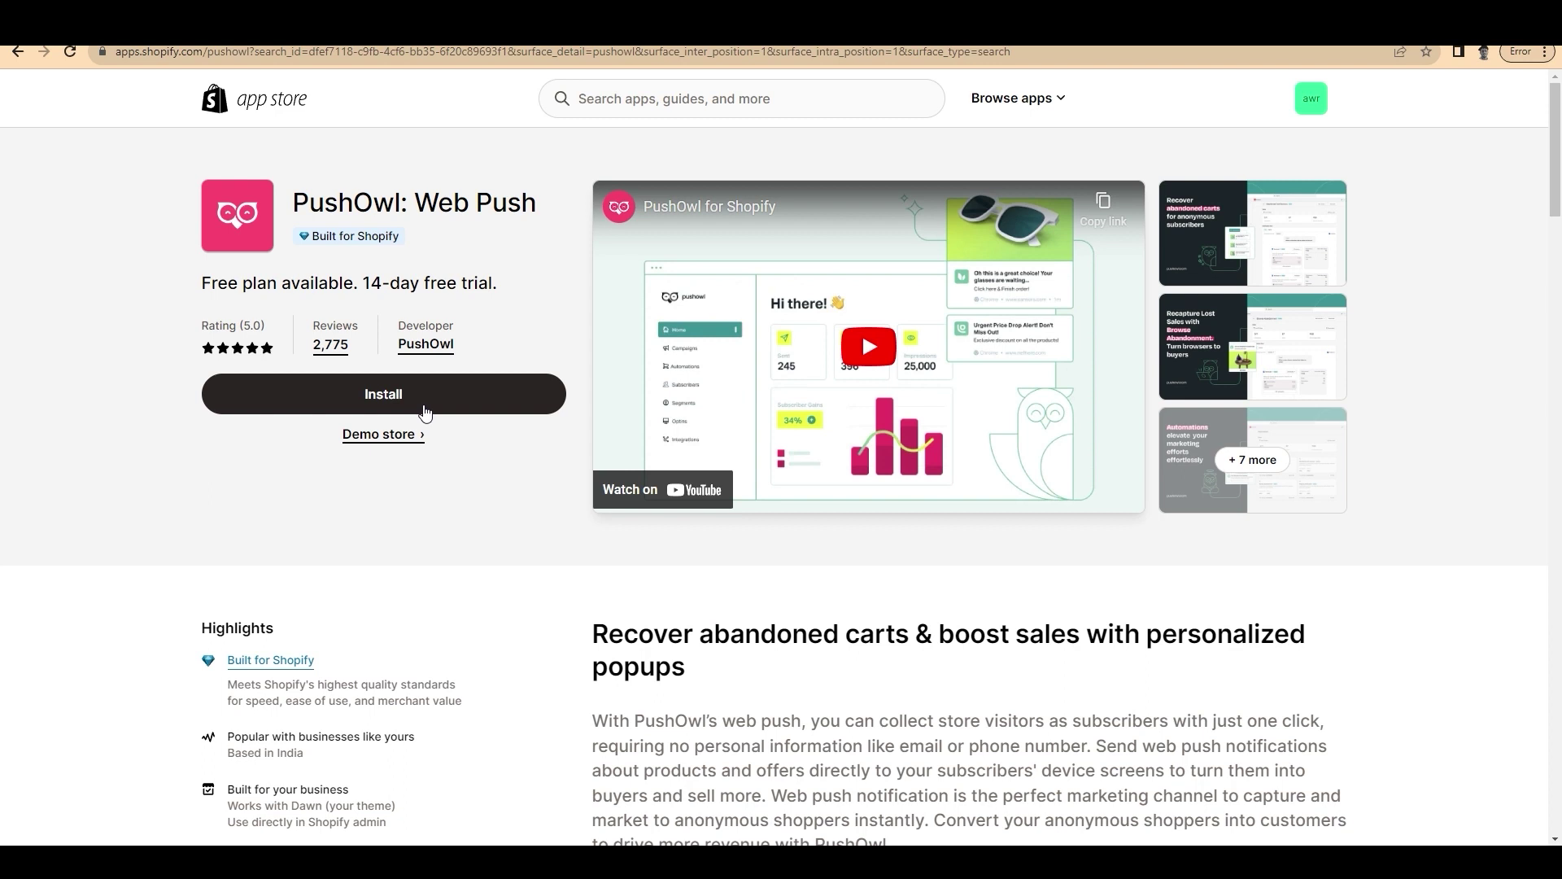
- Install PushOwl and approve its permissions, bringing up its dashboard with 0 subscribers and Rs. 0 revenue
left_click(425, 412)
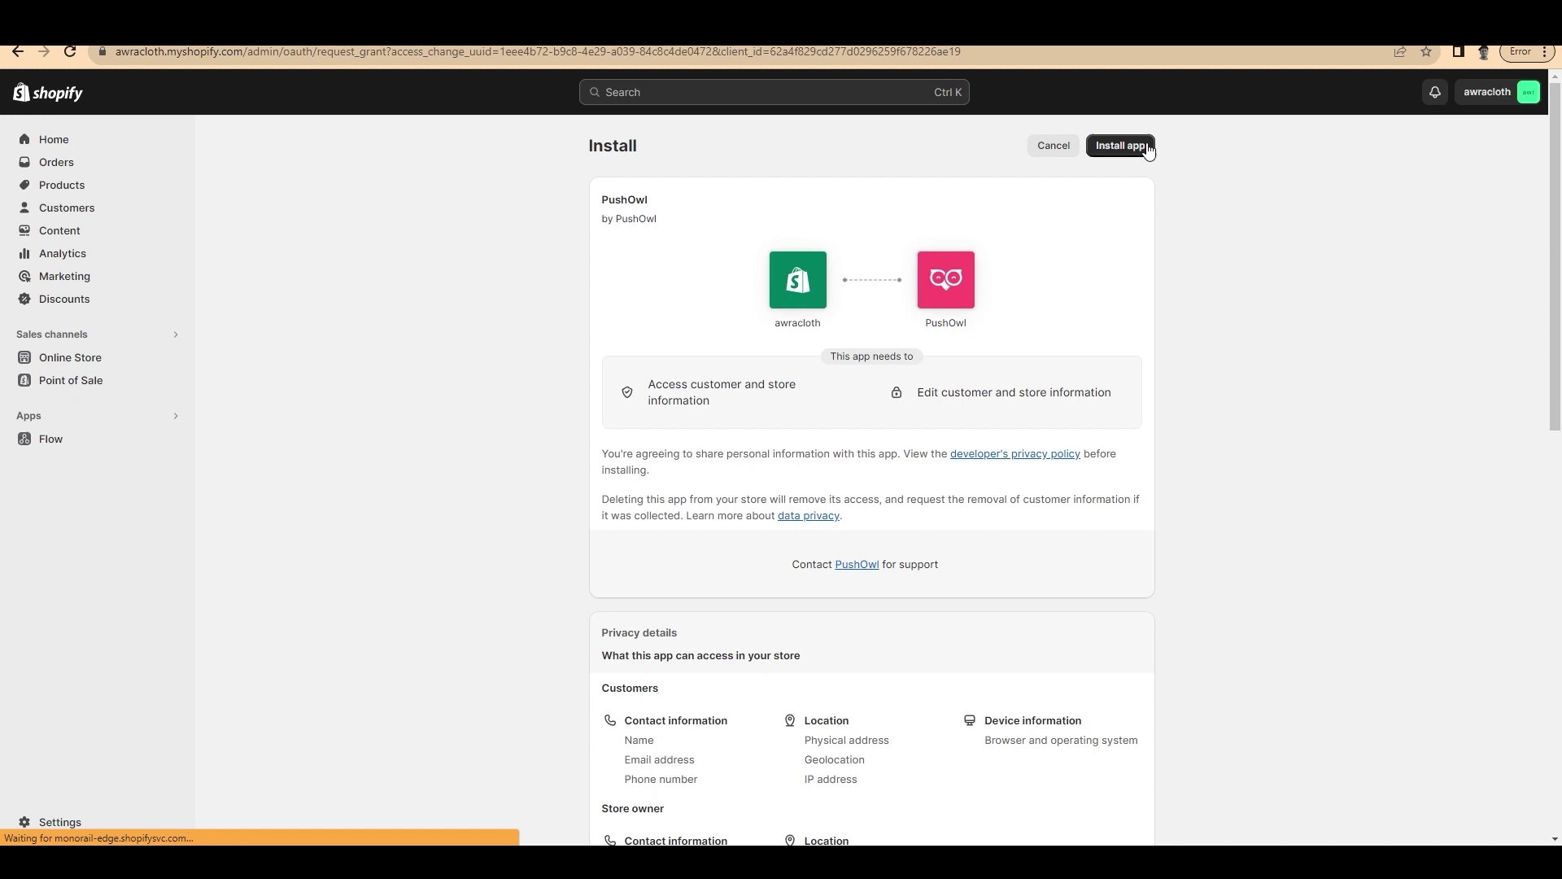
left_click(1146, 144)
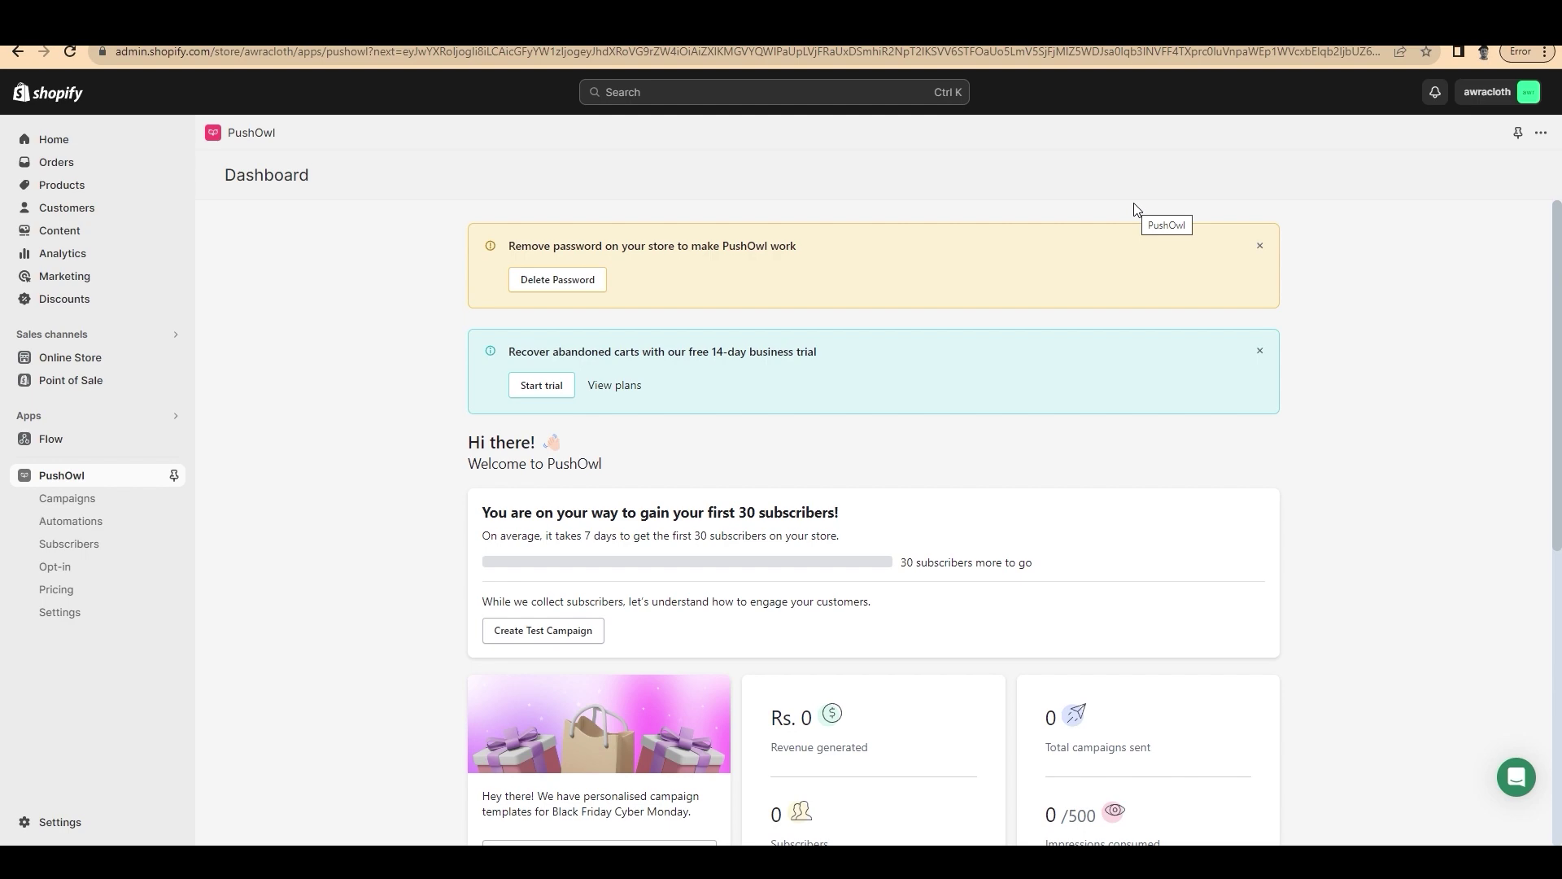
scroll(928, 426, "down", 6)
scroll(928, 425, "up", 6)
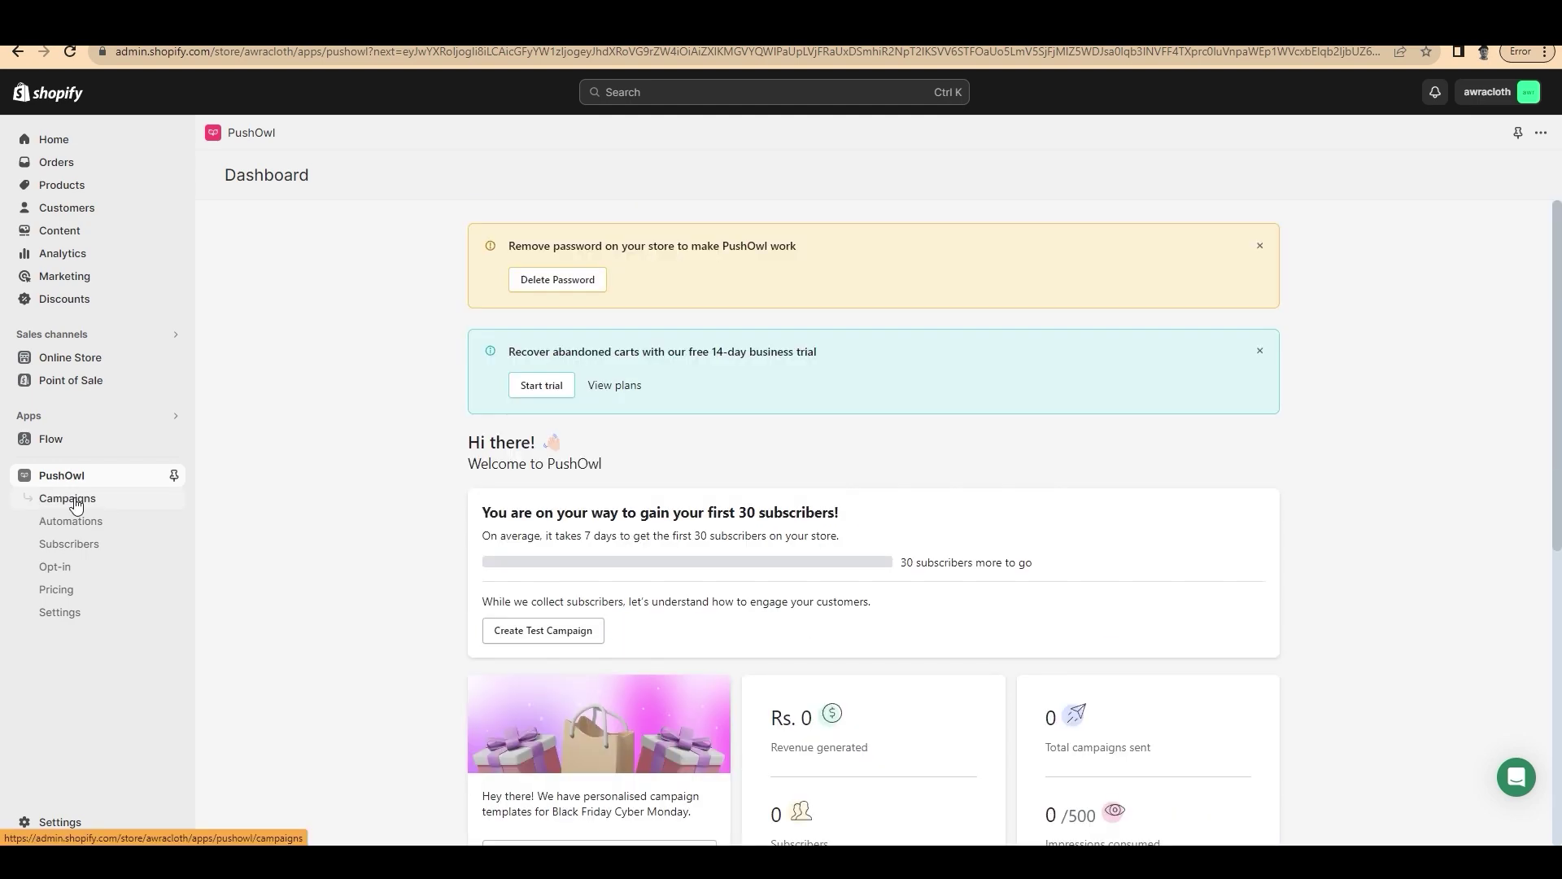
- Start a new campaign set to Send Now, Regular Campaign, keeping the All Subscribers segment
left_click(91, 506)
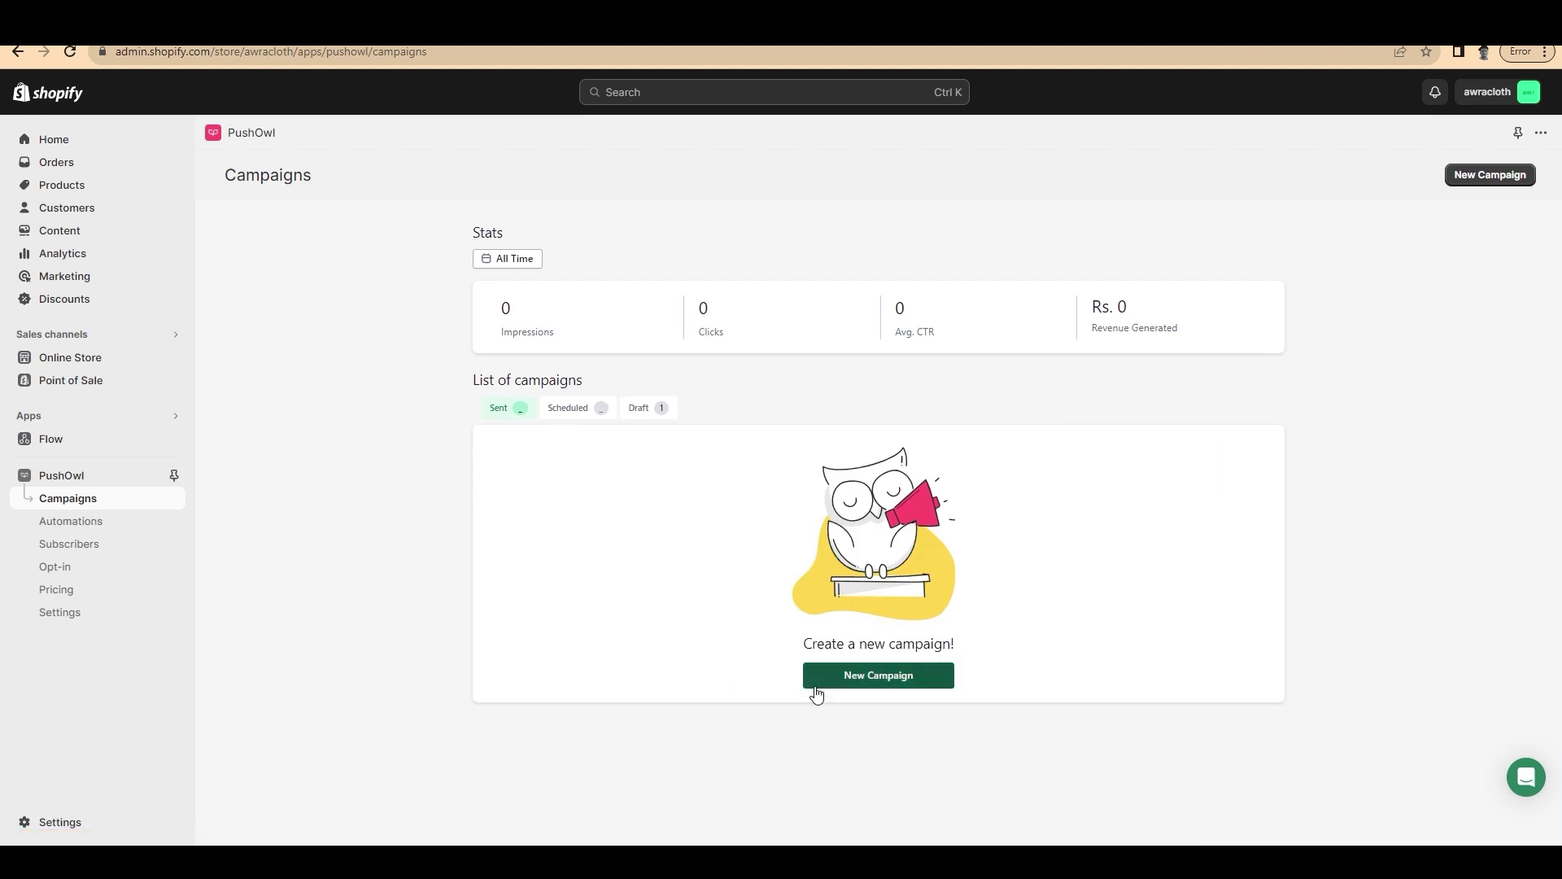
left_click(858, 690)
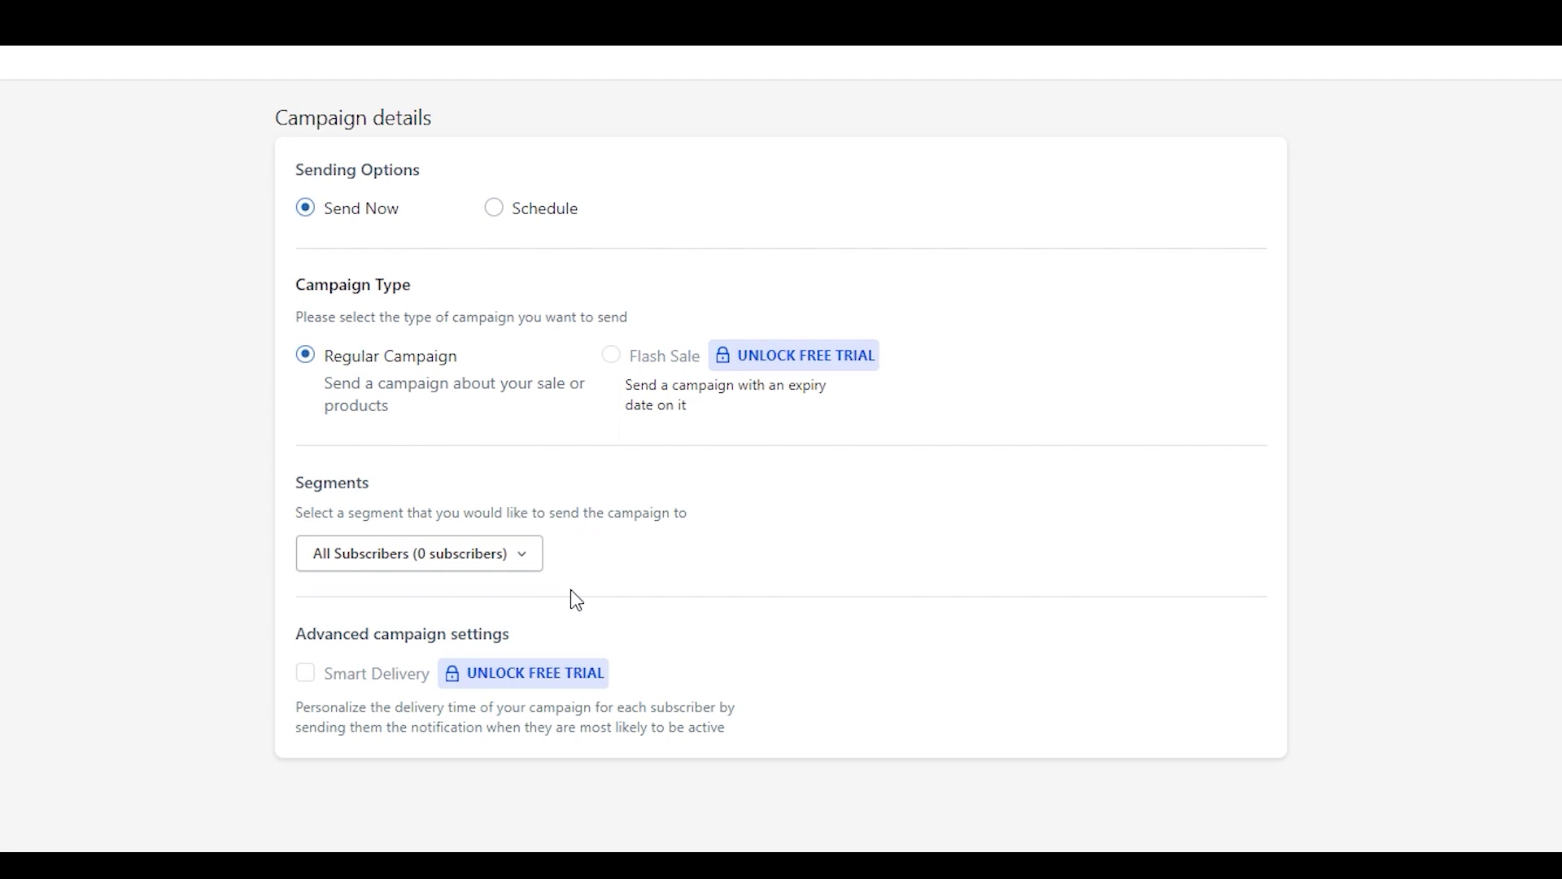
left_click(522, 555)
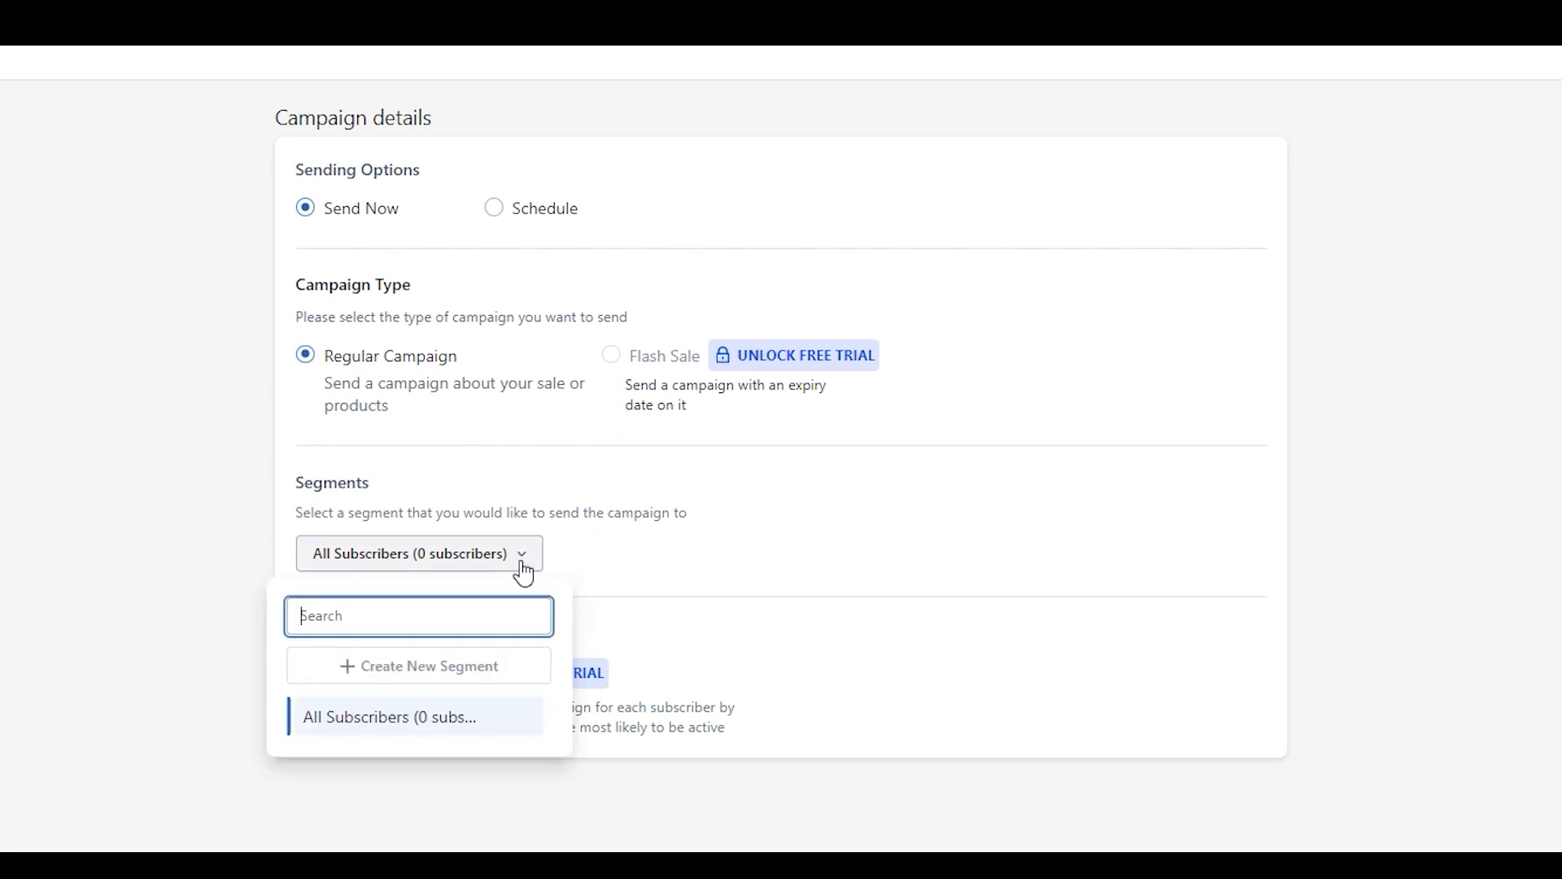
left_click(635, 597)
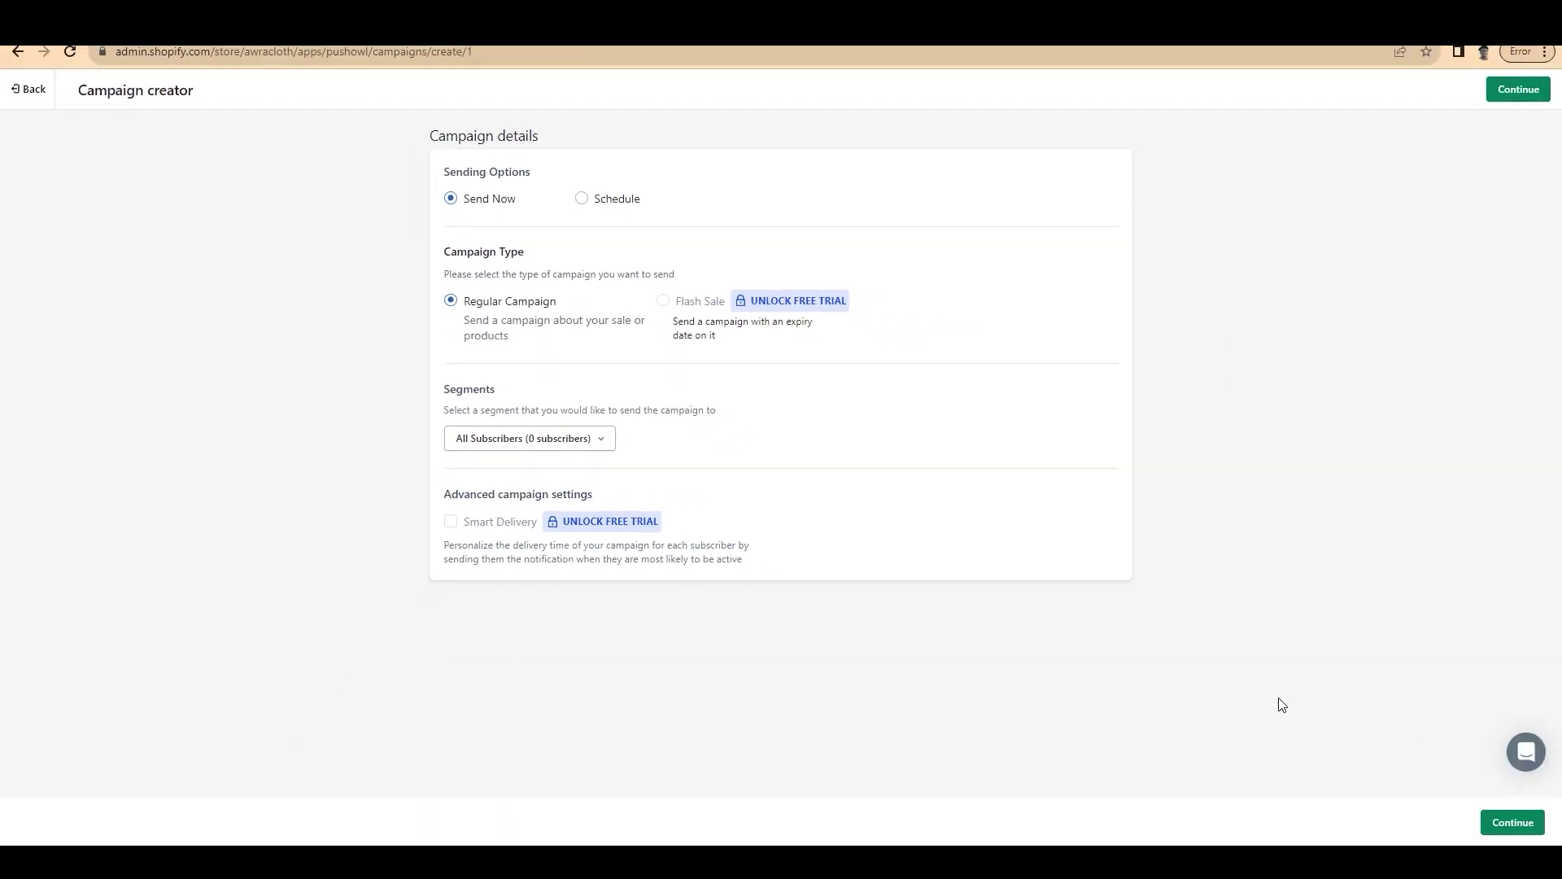
- Title the notification 'explore our new collection' with message 'new collection is here, explore now'
left_click(1520, 822)
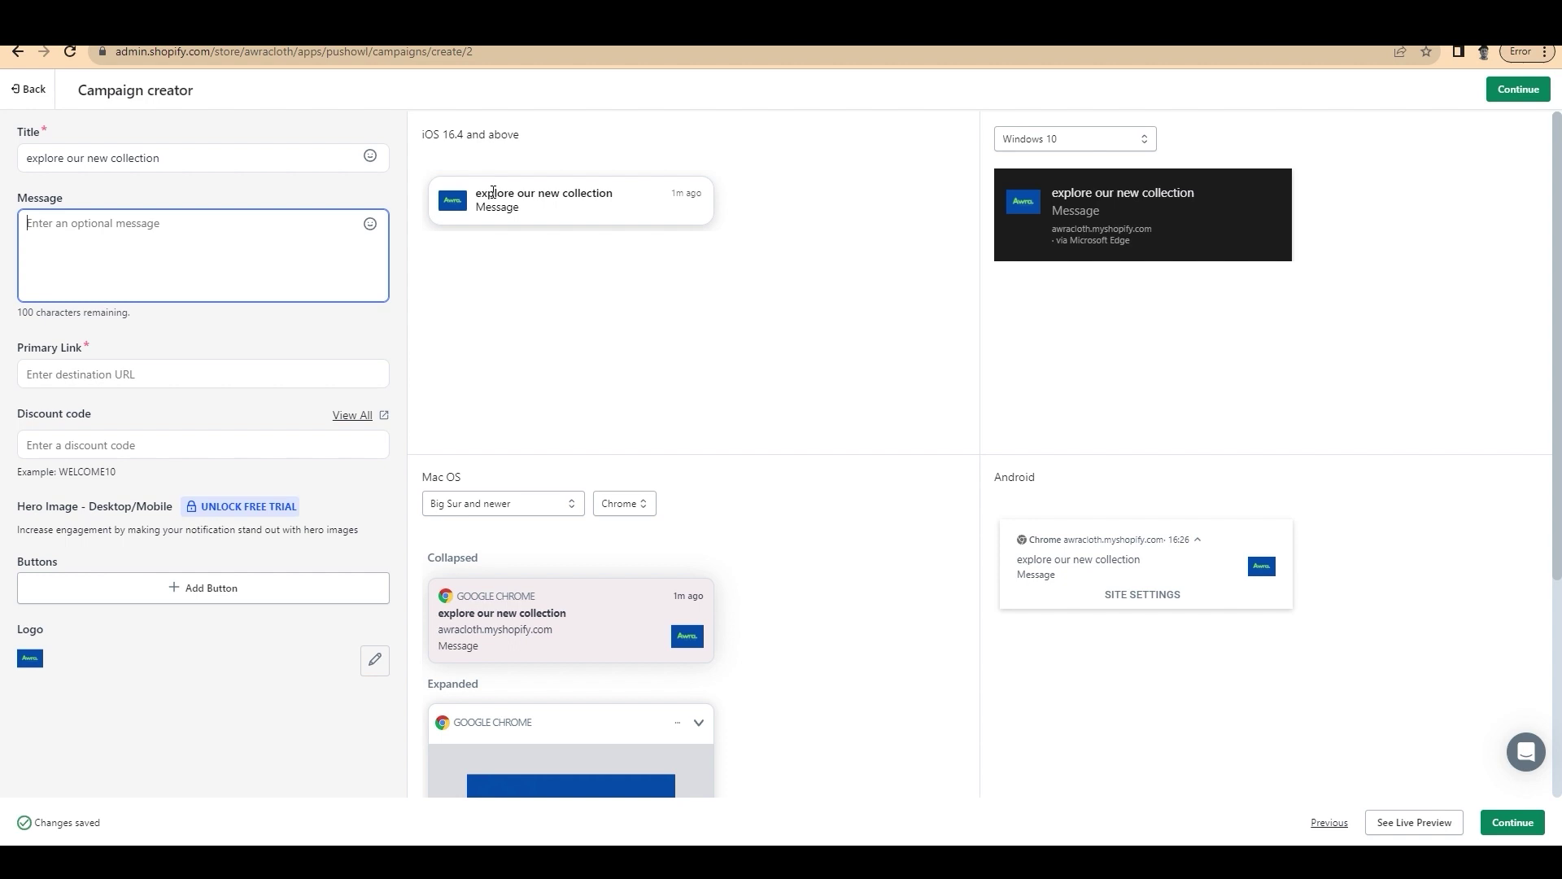
left_click_drag(476, 193, 613, 199)
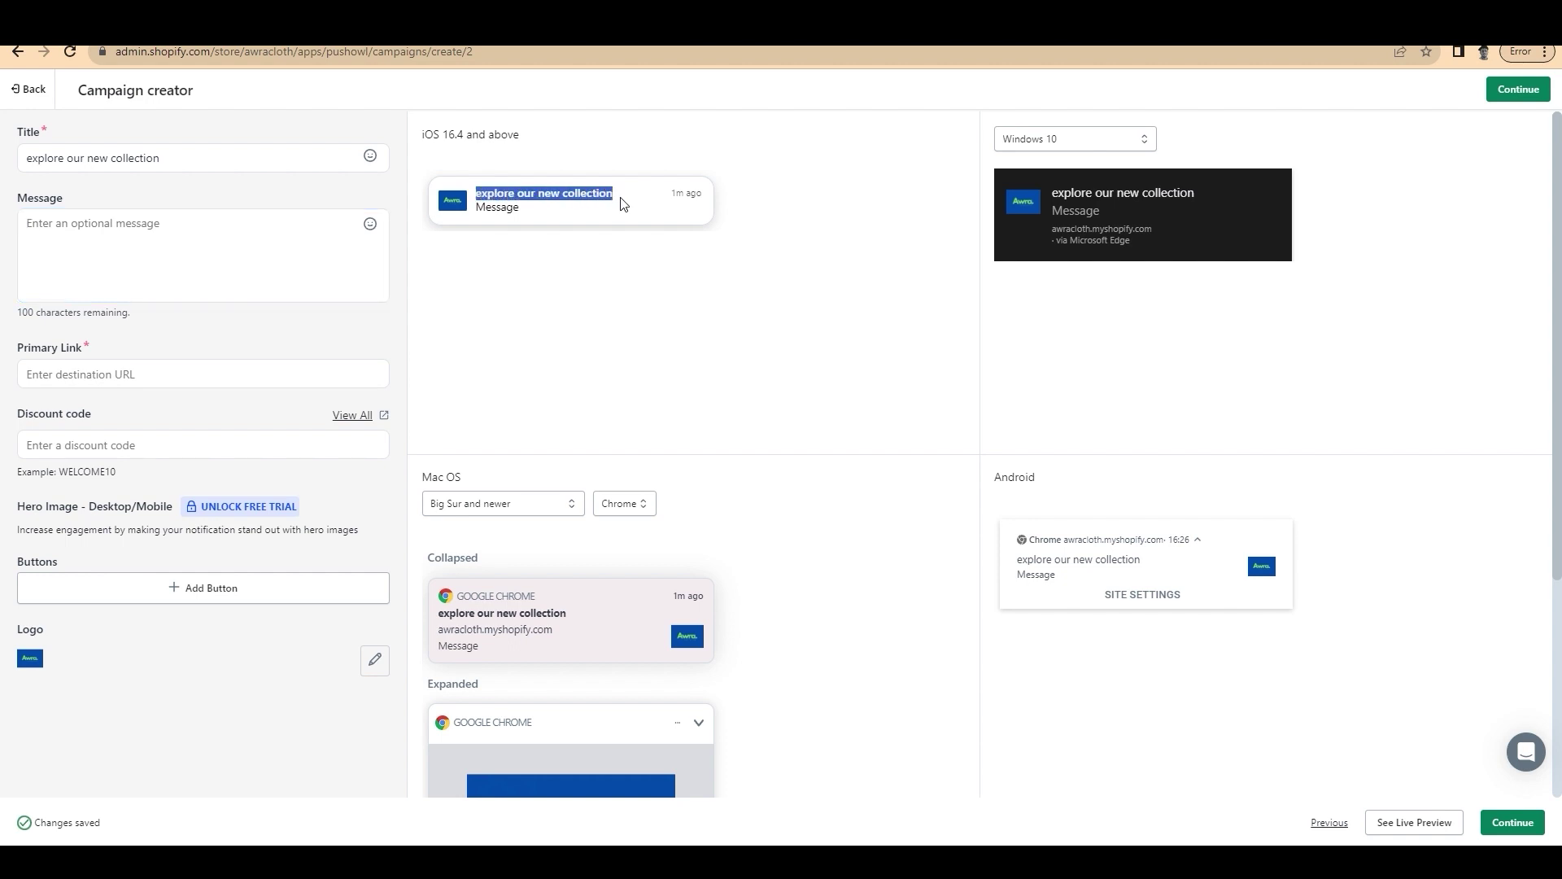
left_click(688, 274)
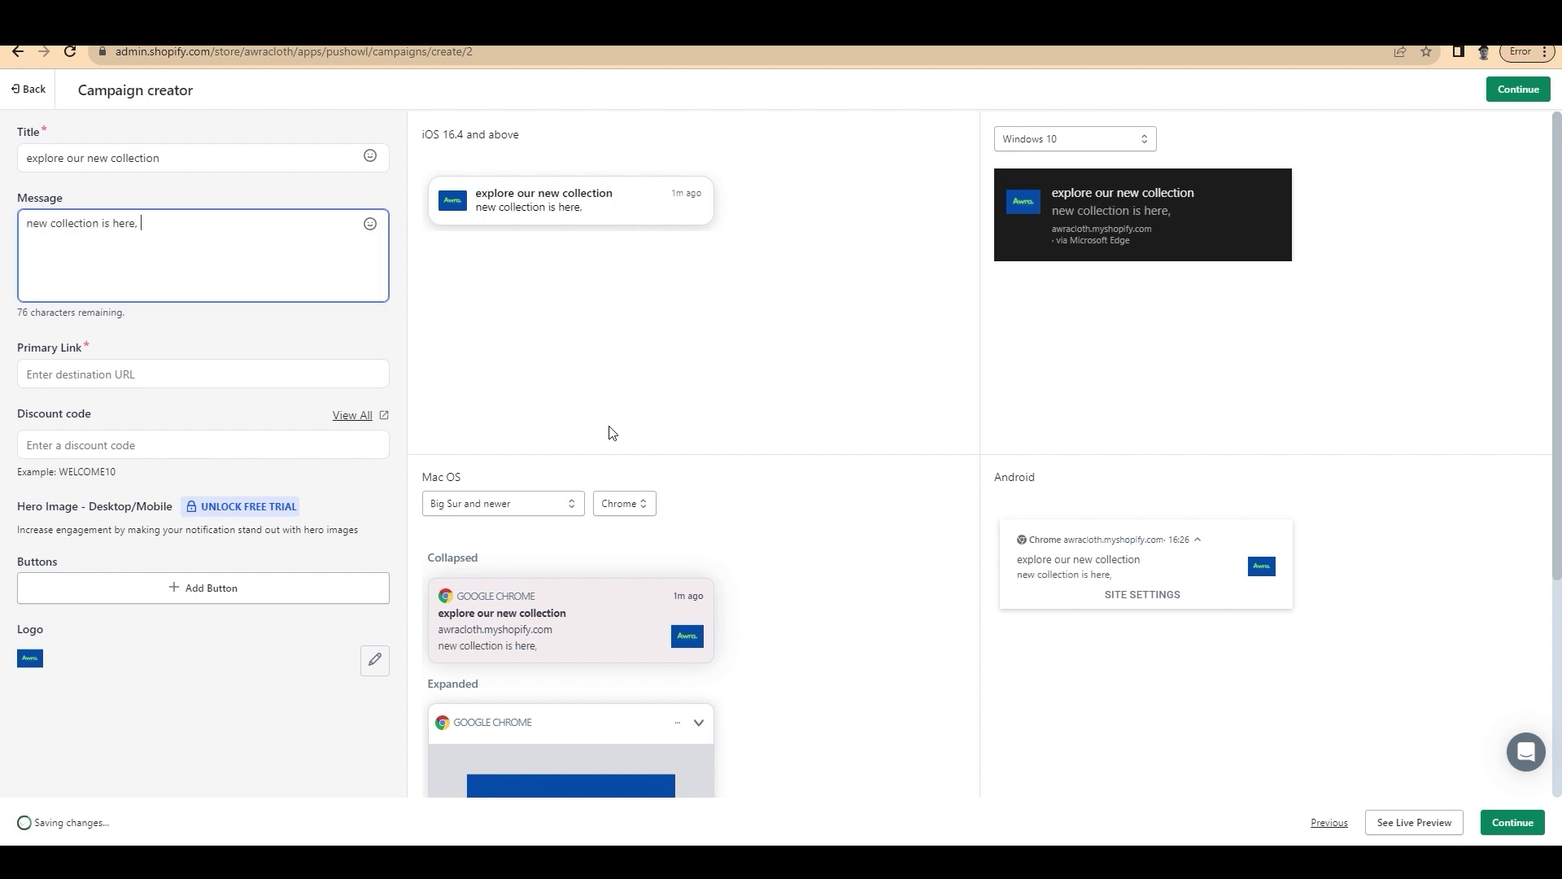
type("explo")
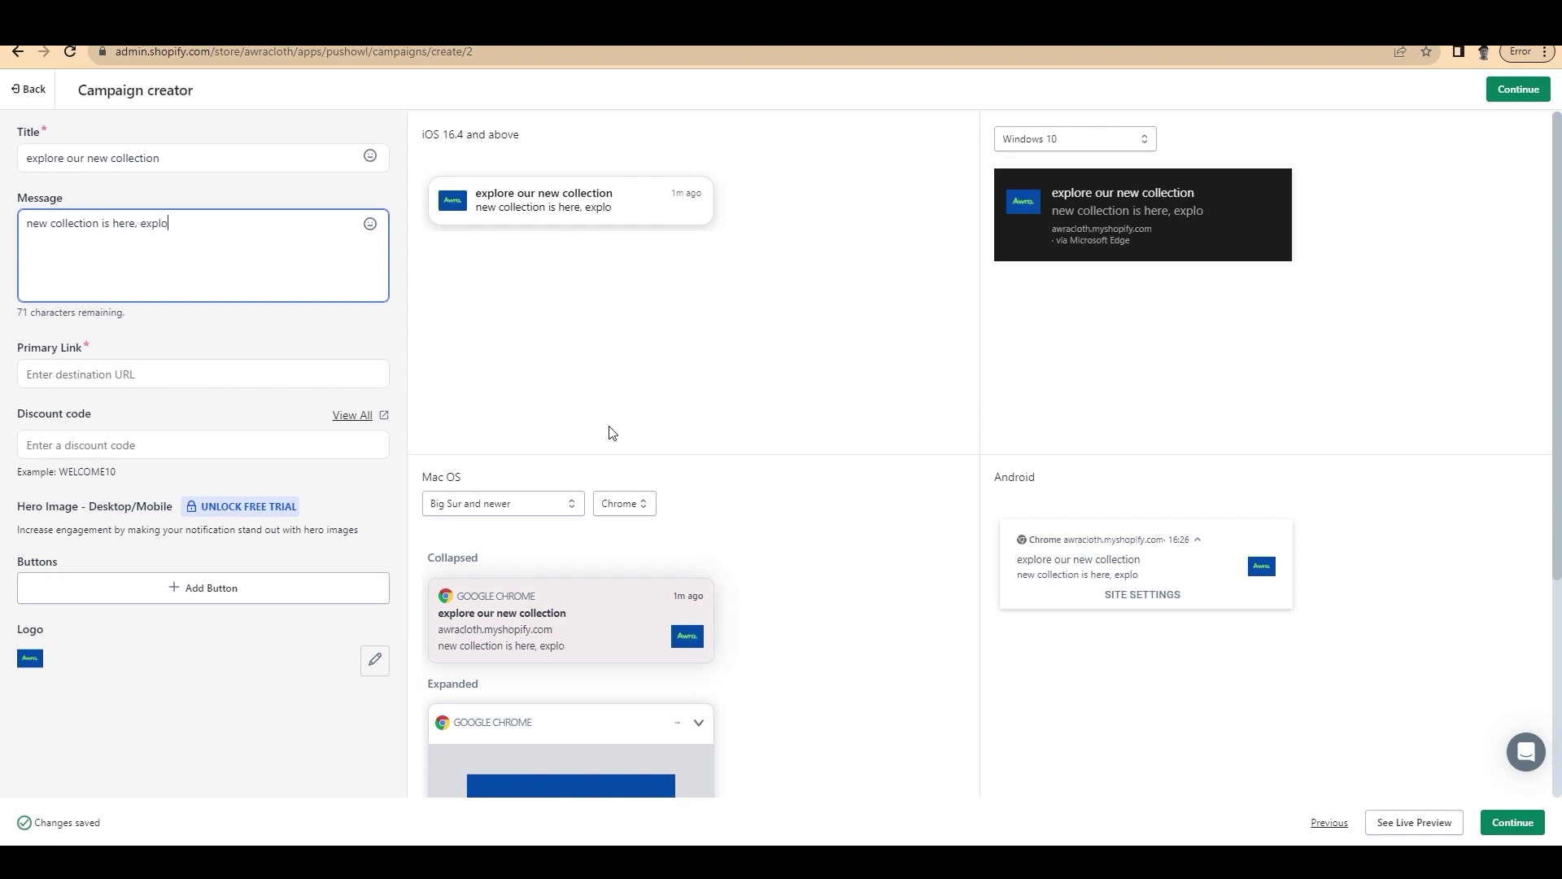
type("re now")
- Re-enter awaracloth.com as the notification's primary link
left_click(82, 374)
type("awaracloth.com")
key("Tab")
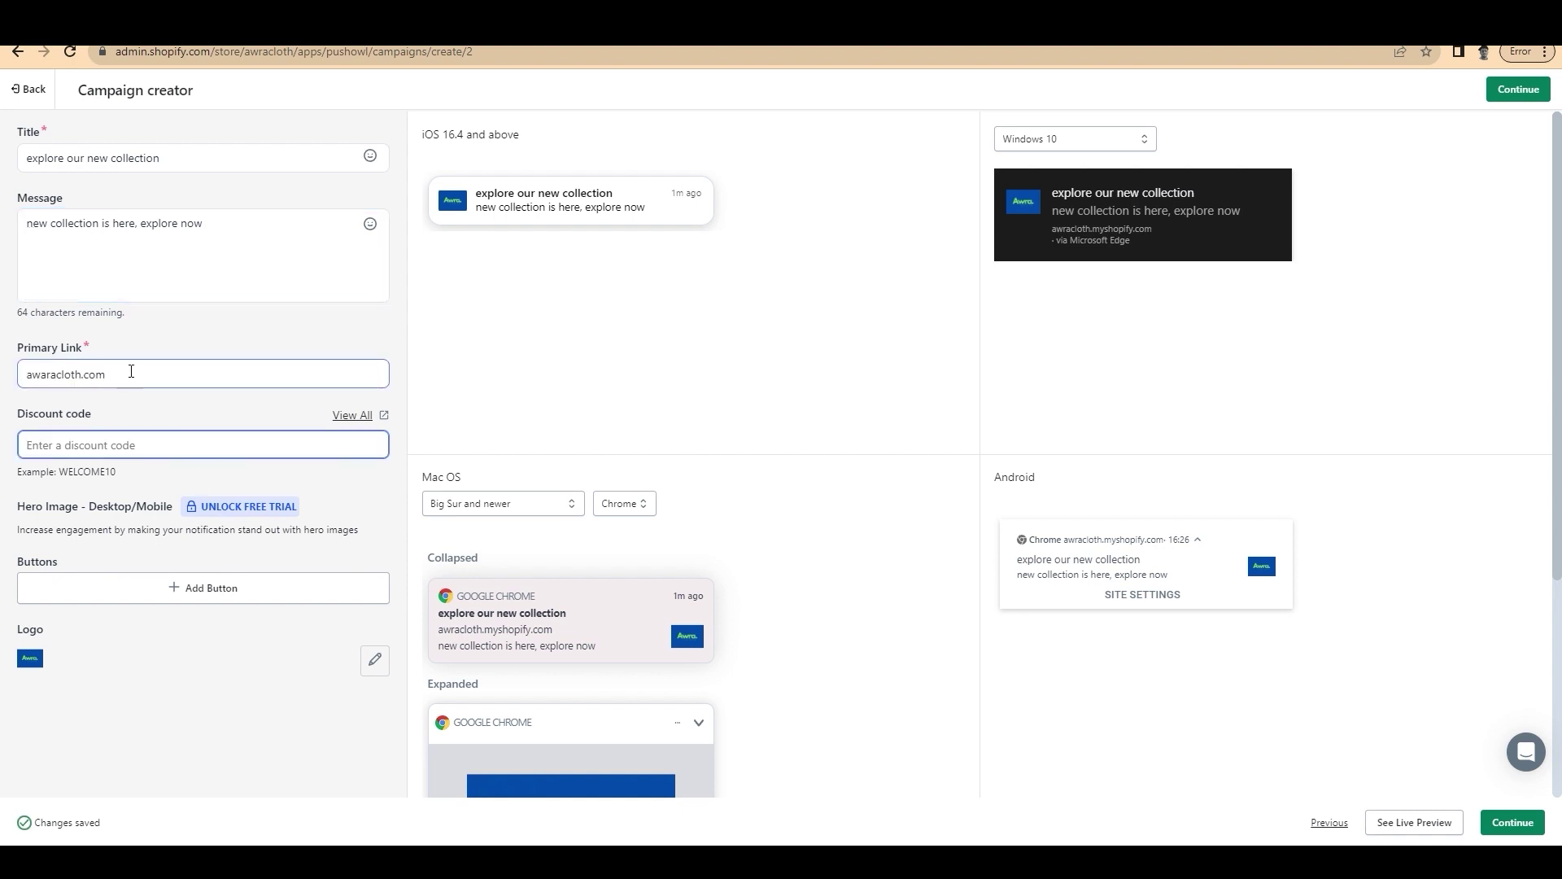
left_click_drag(129, 374, 2, 366)
key("BackSpace")
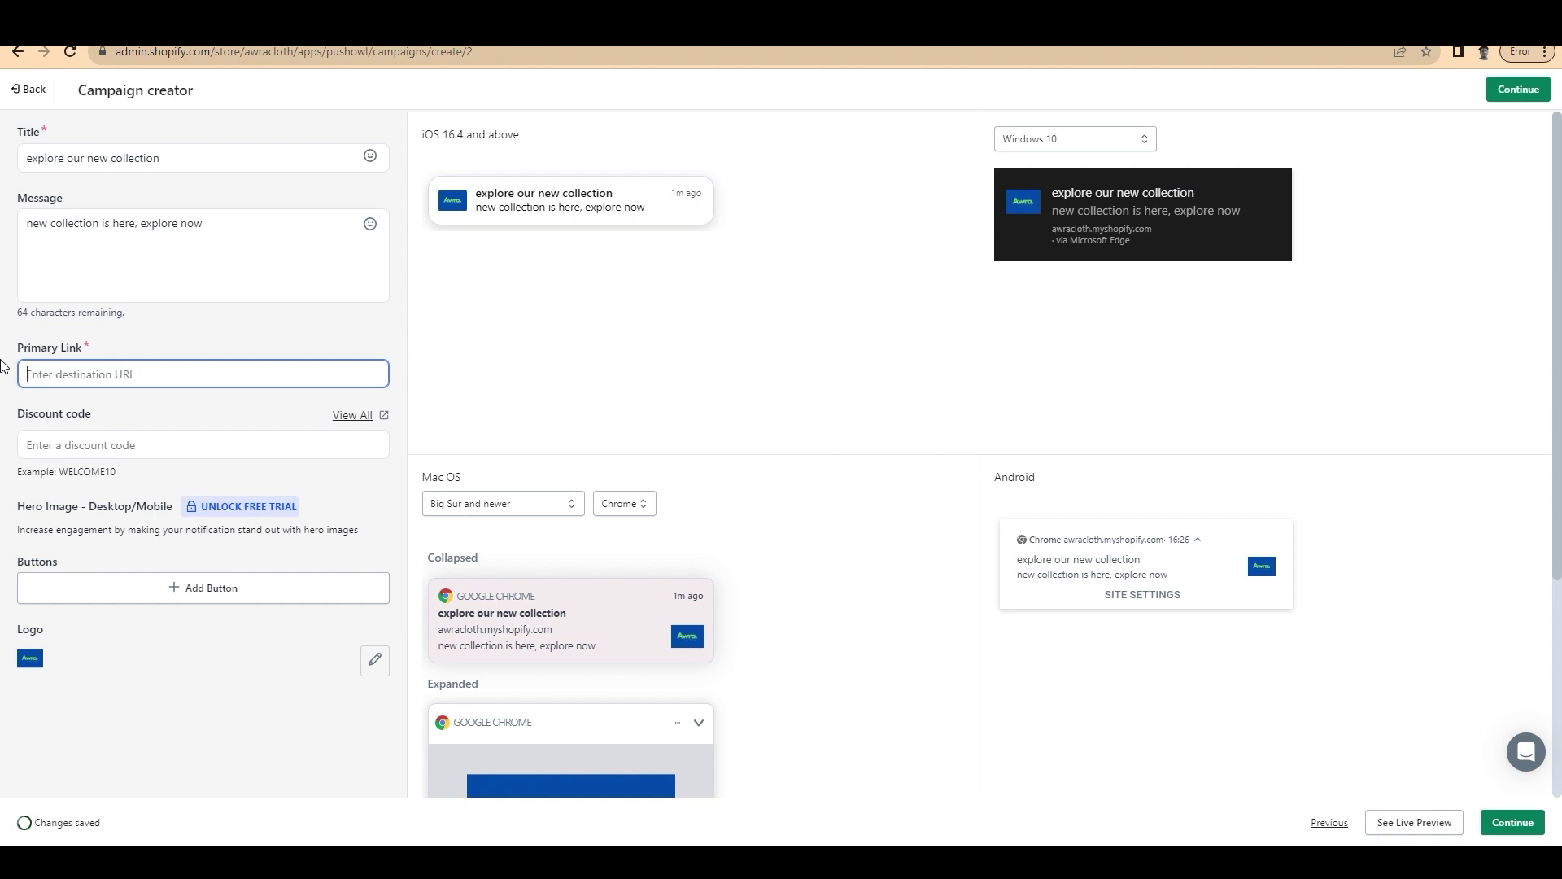
type("#")
key("Tab")
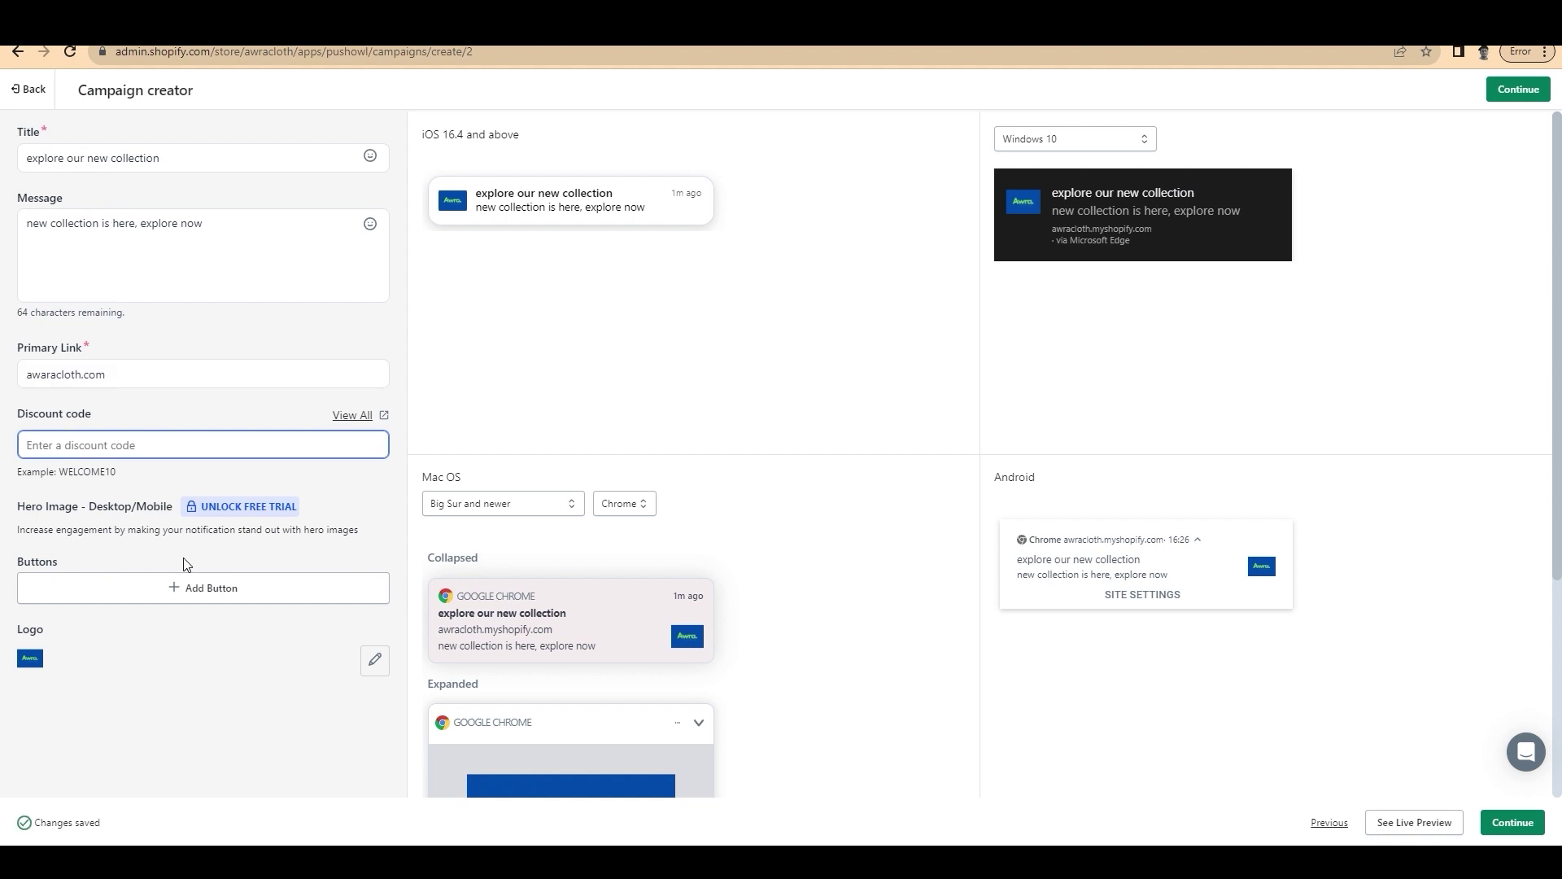
- Apply discount code WELCOME10 and add Button 1 titled 'buy now' with no redirect link
left_click(81, 472)
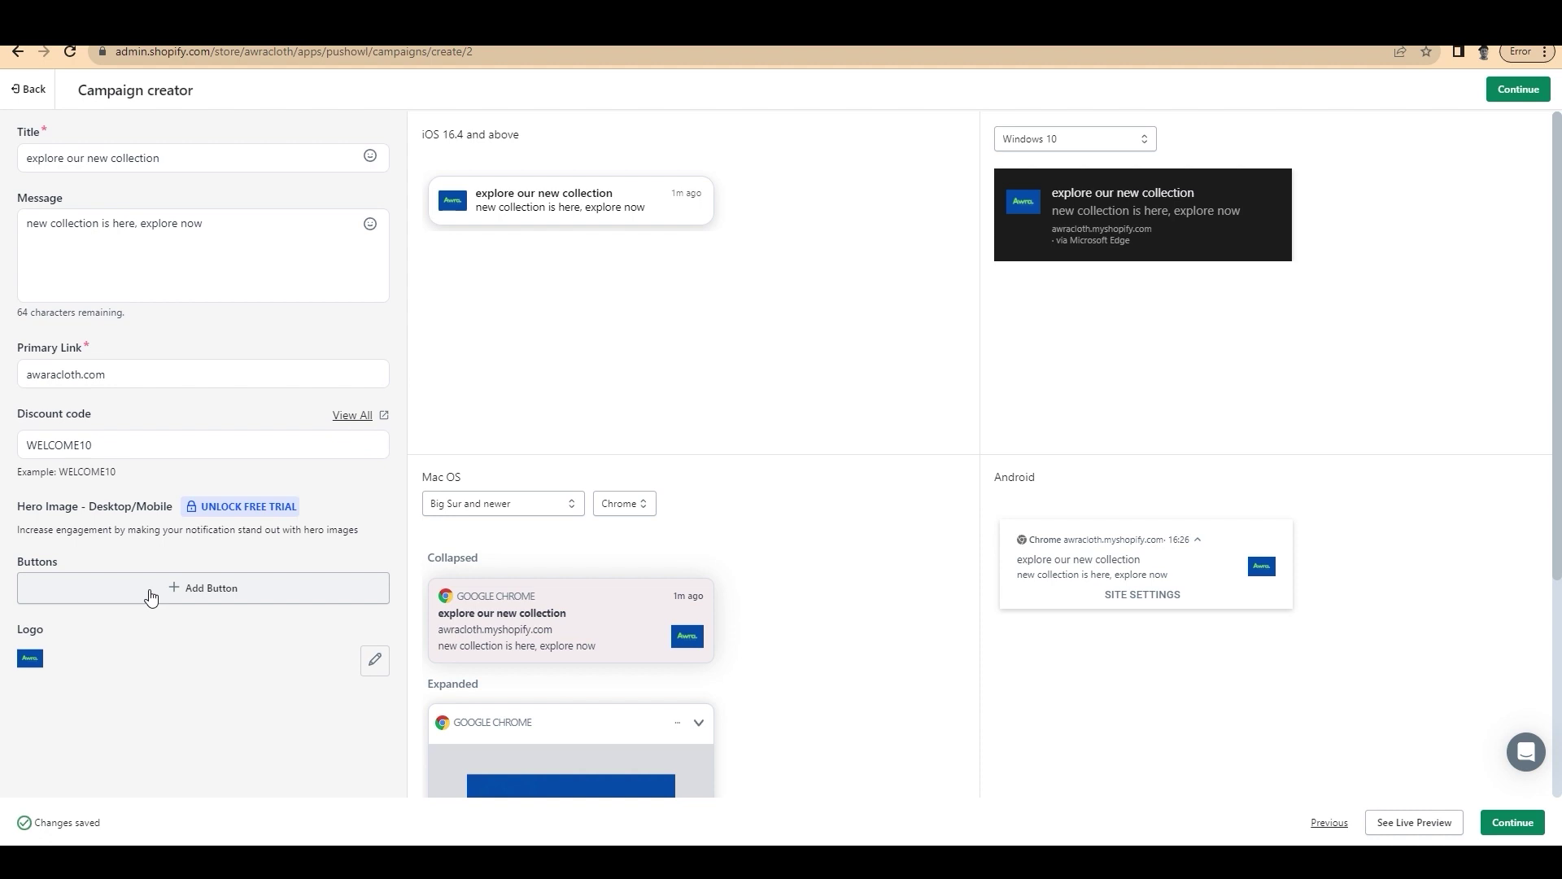
left_click(150, 598)
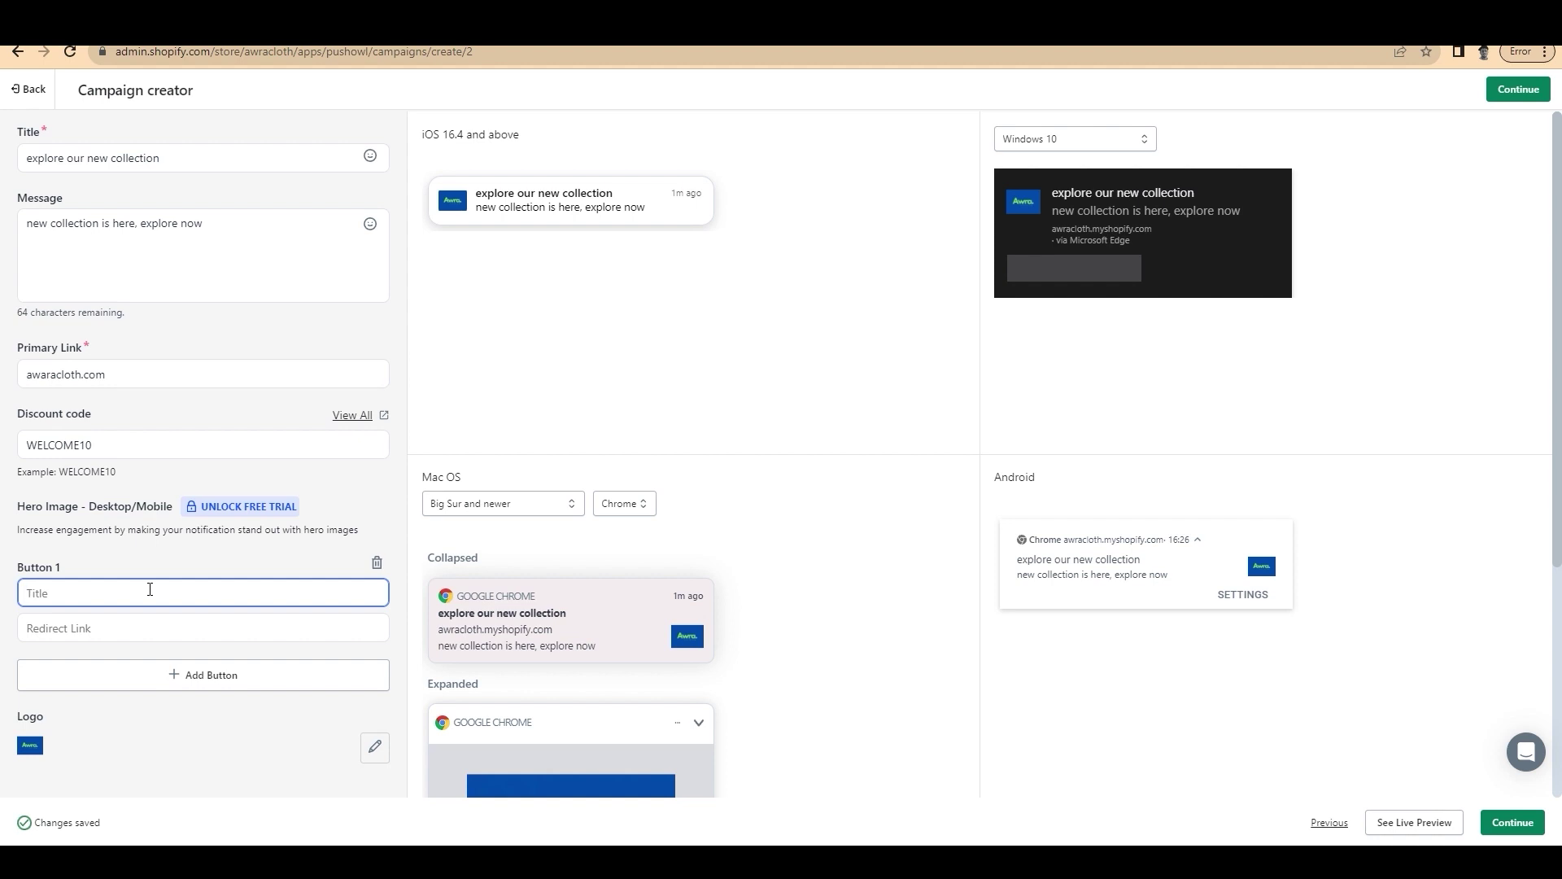
type("buy now")
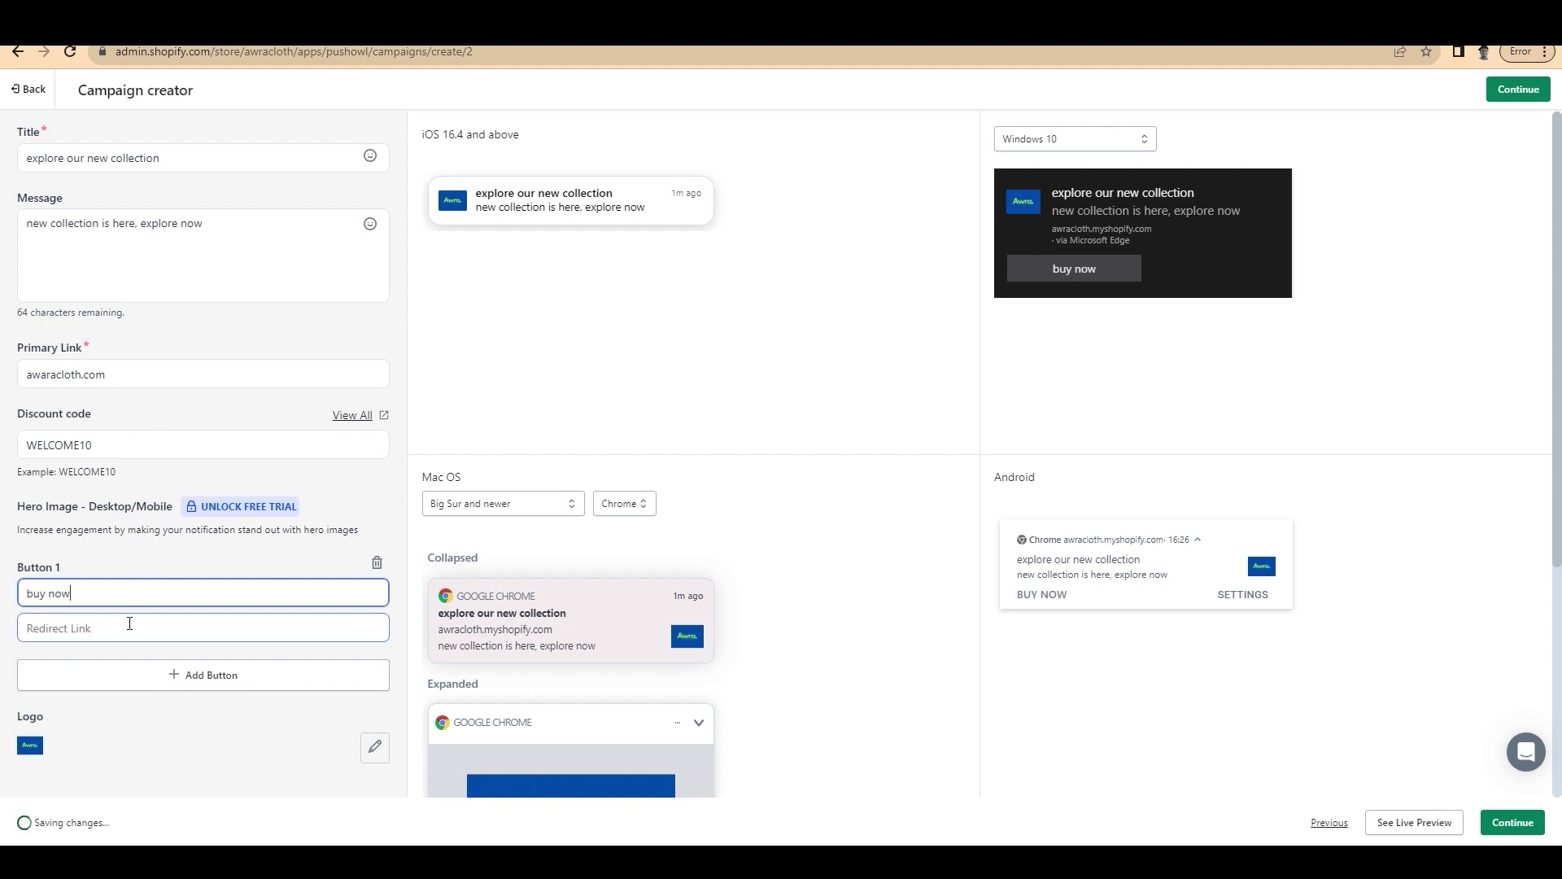
left_click(130, 627)
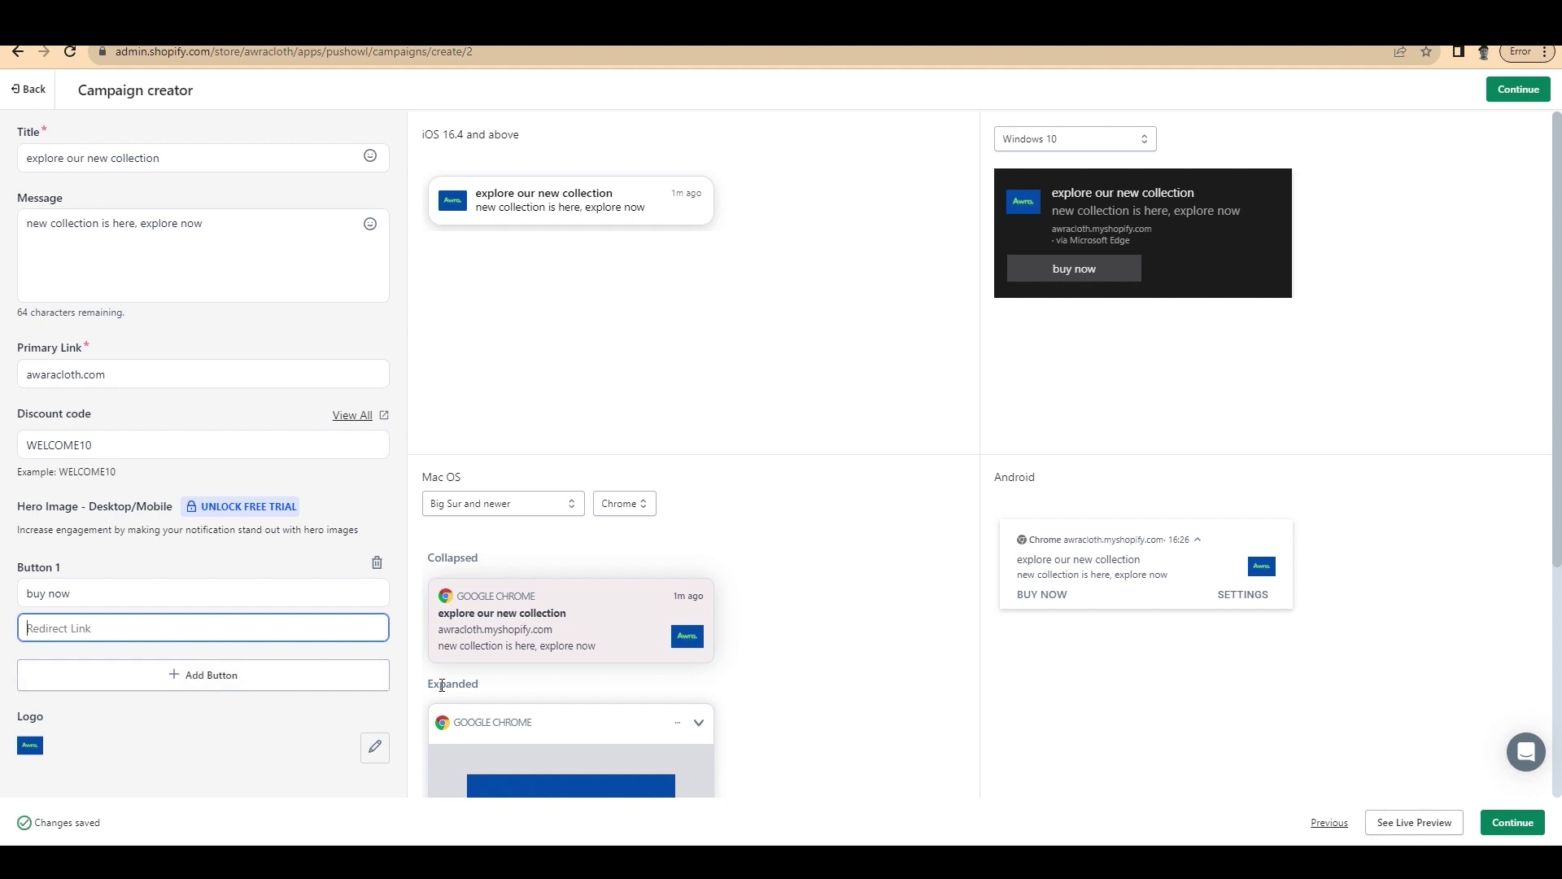
left_click(1513, 822)
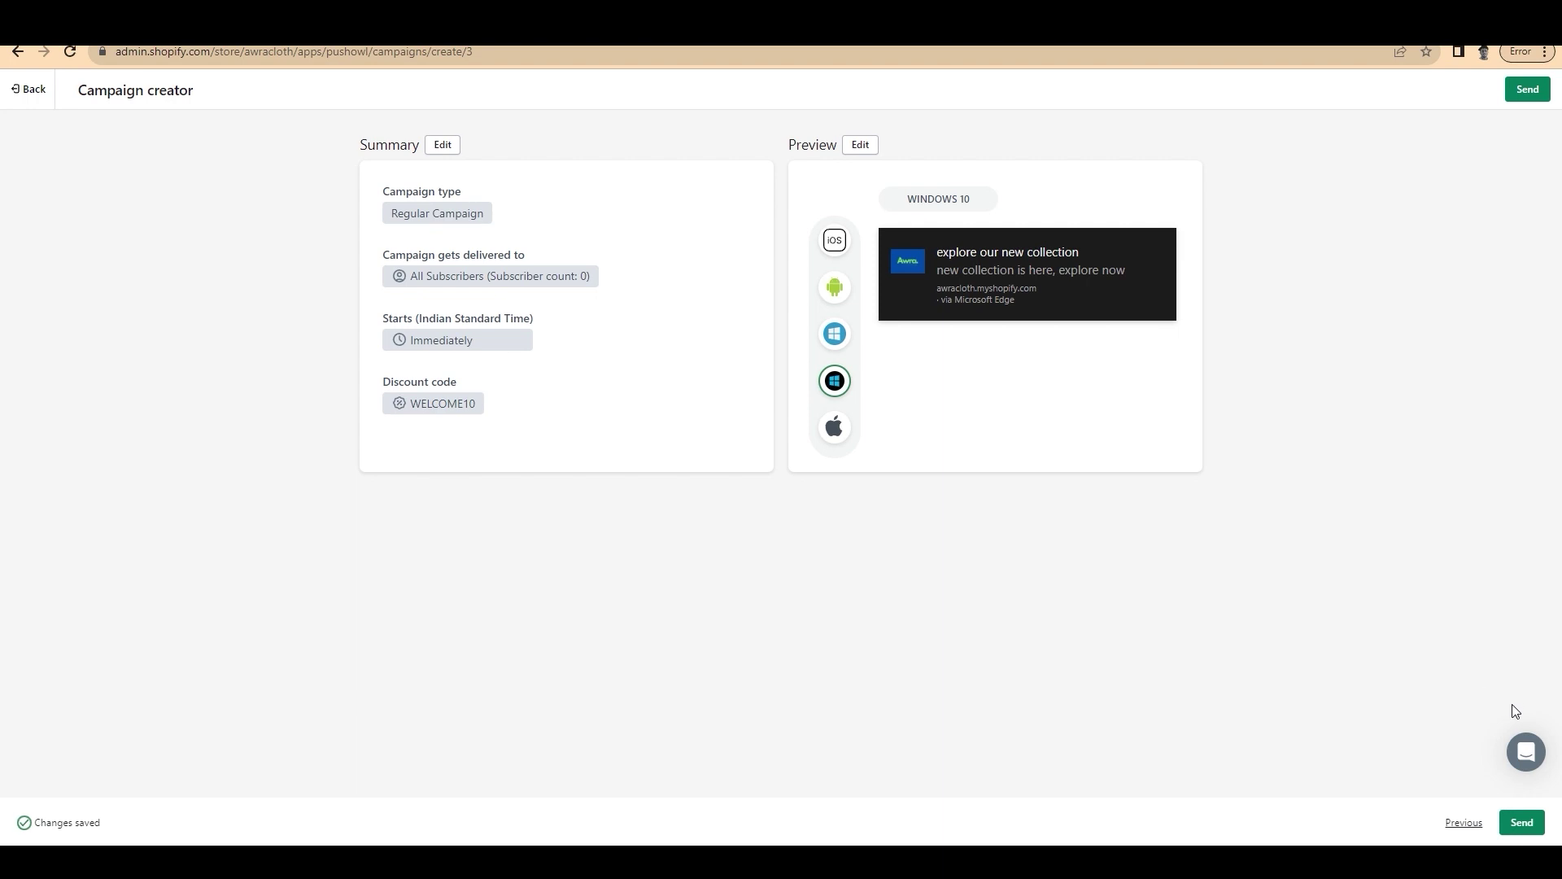
- Preview the notification on Mac OS and iOS, then try sending the campaign
left_click(838, 442)
left_click(833, 241)
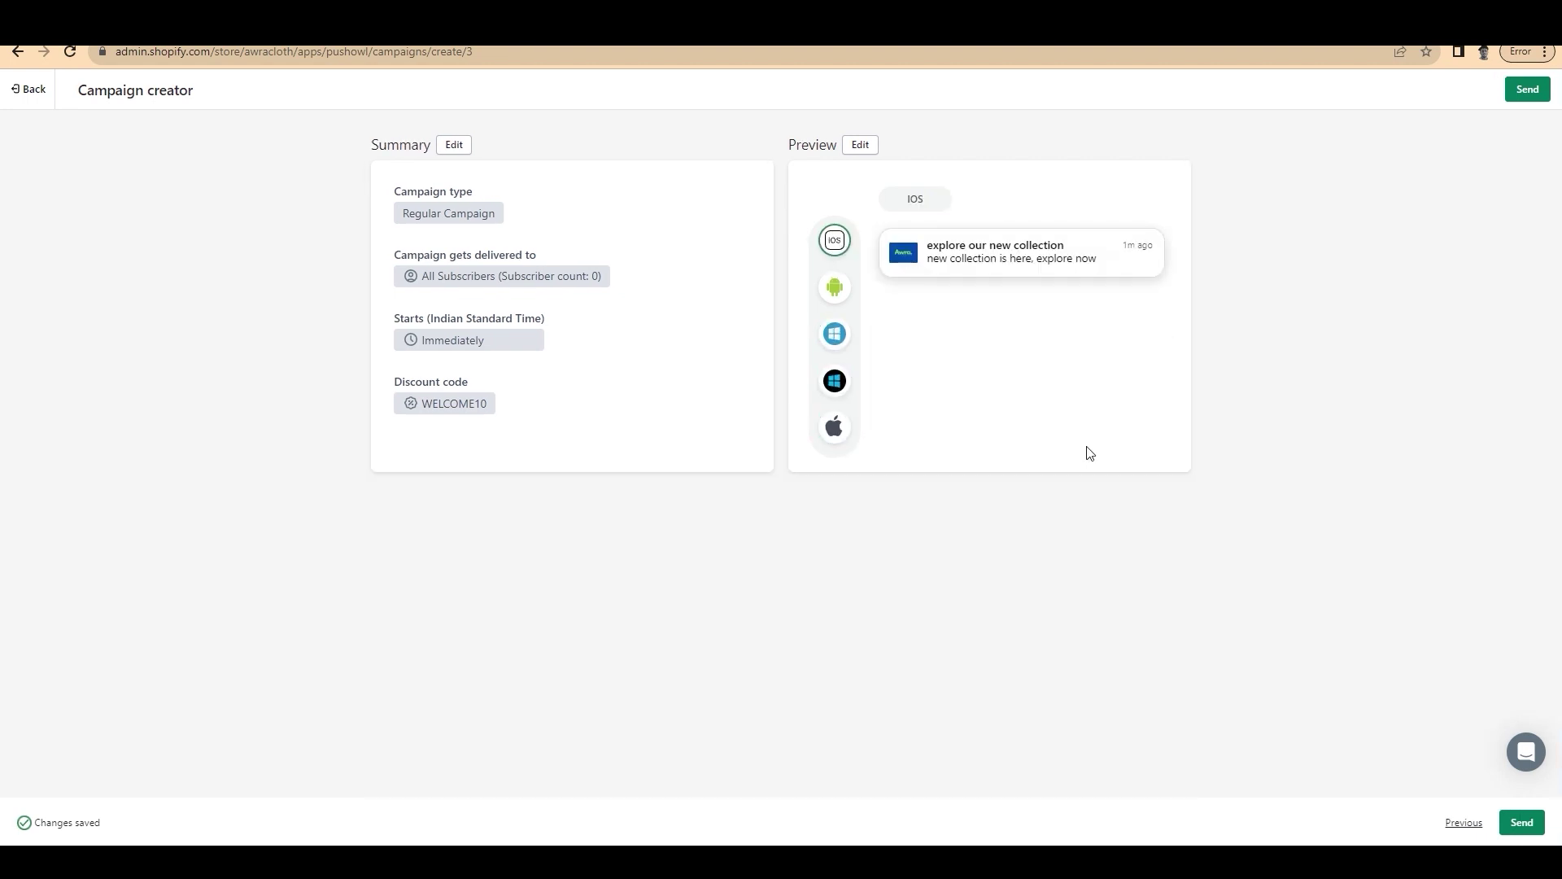
left_click(1531, 827)
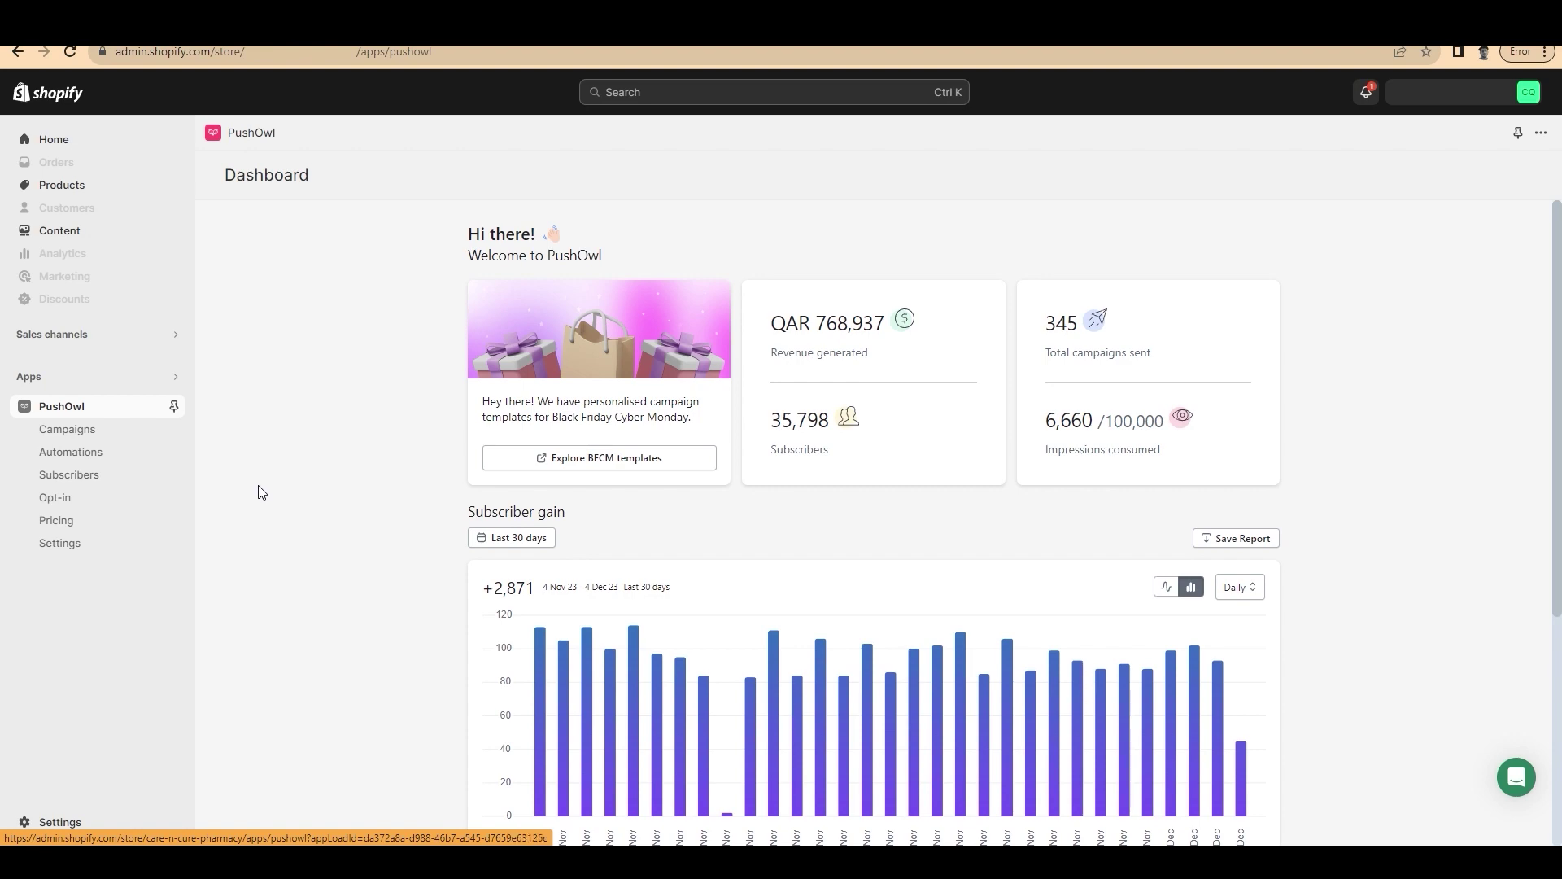
- Scroll through the dashboard and campaign list to review impressions, clicks, CTR and revenue
scroll(260, 491, "down", 4)
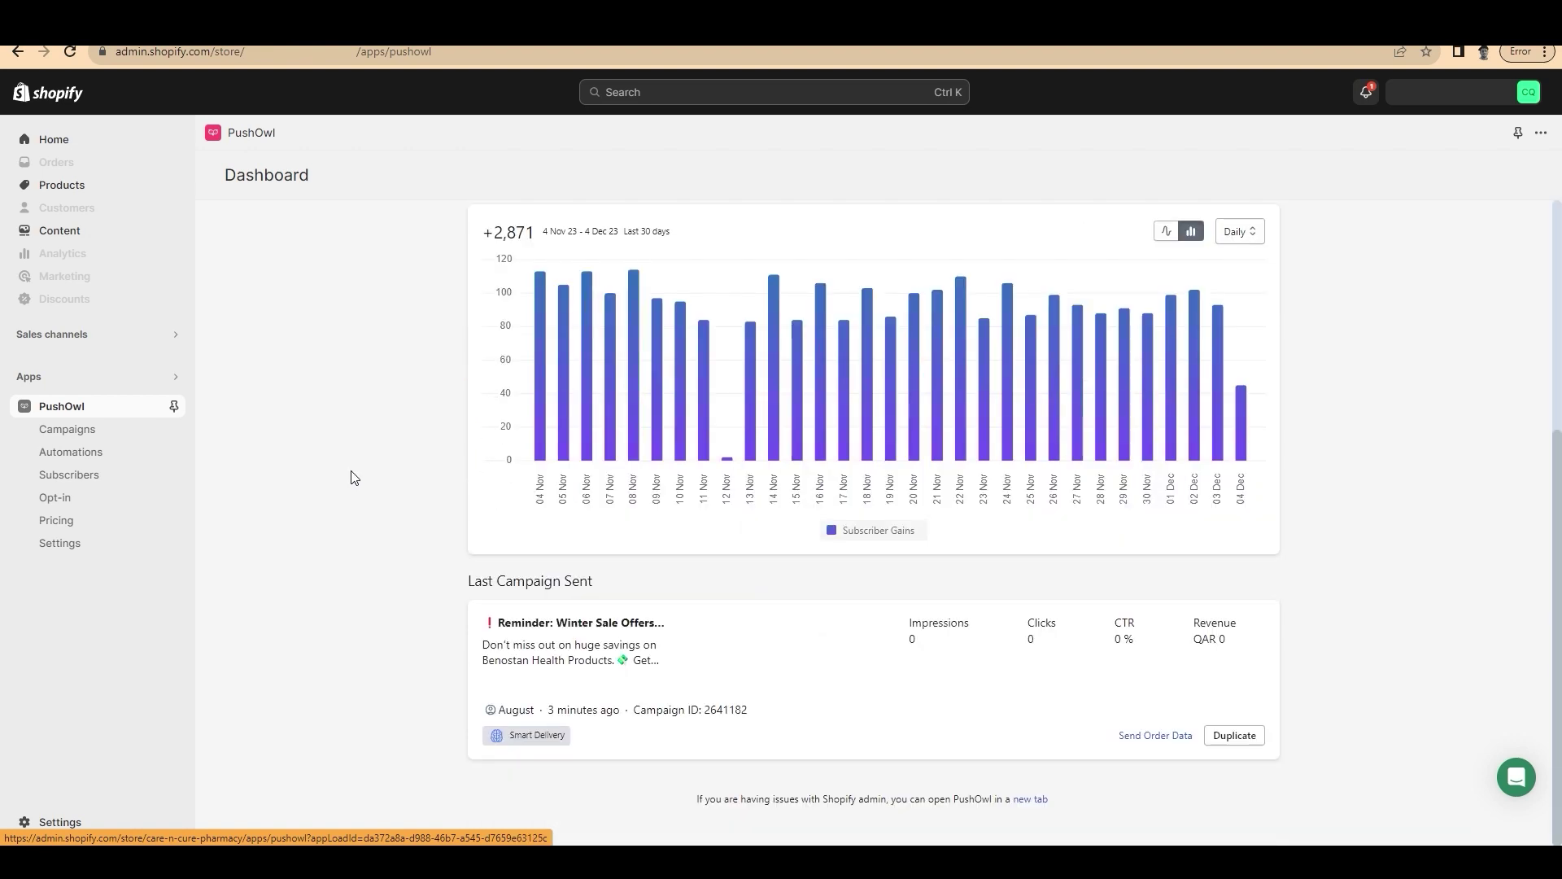
scroll(352, 475, "up", 4)
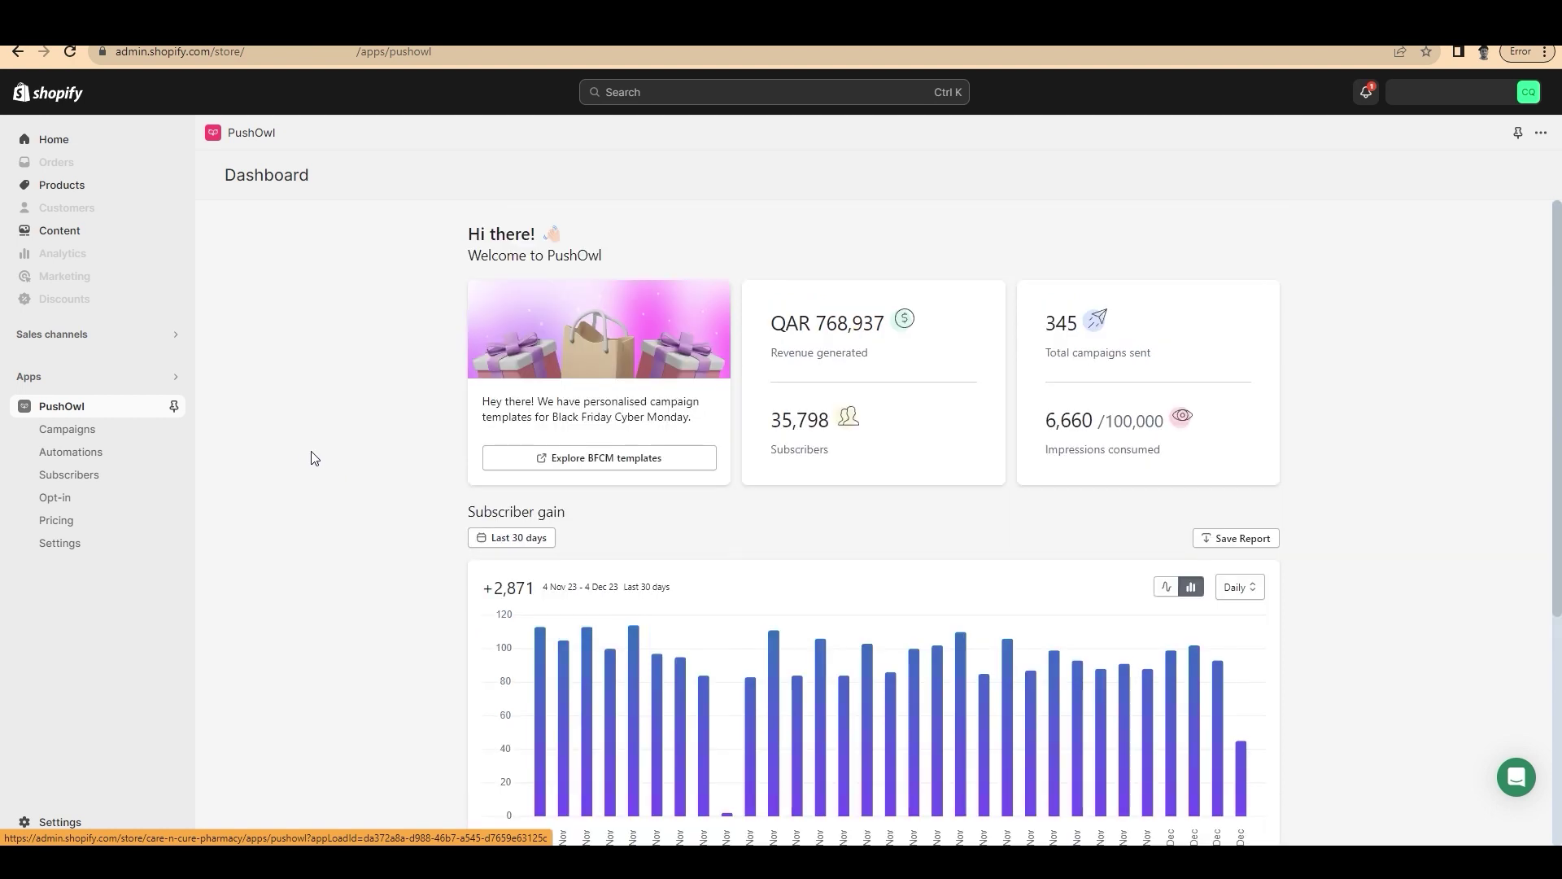
scroll(314, 458, "down", 2)
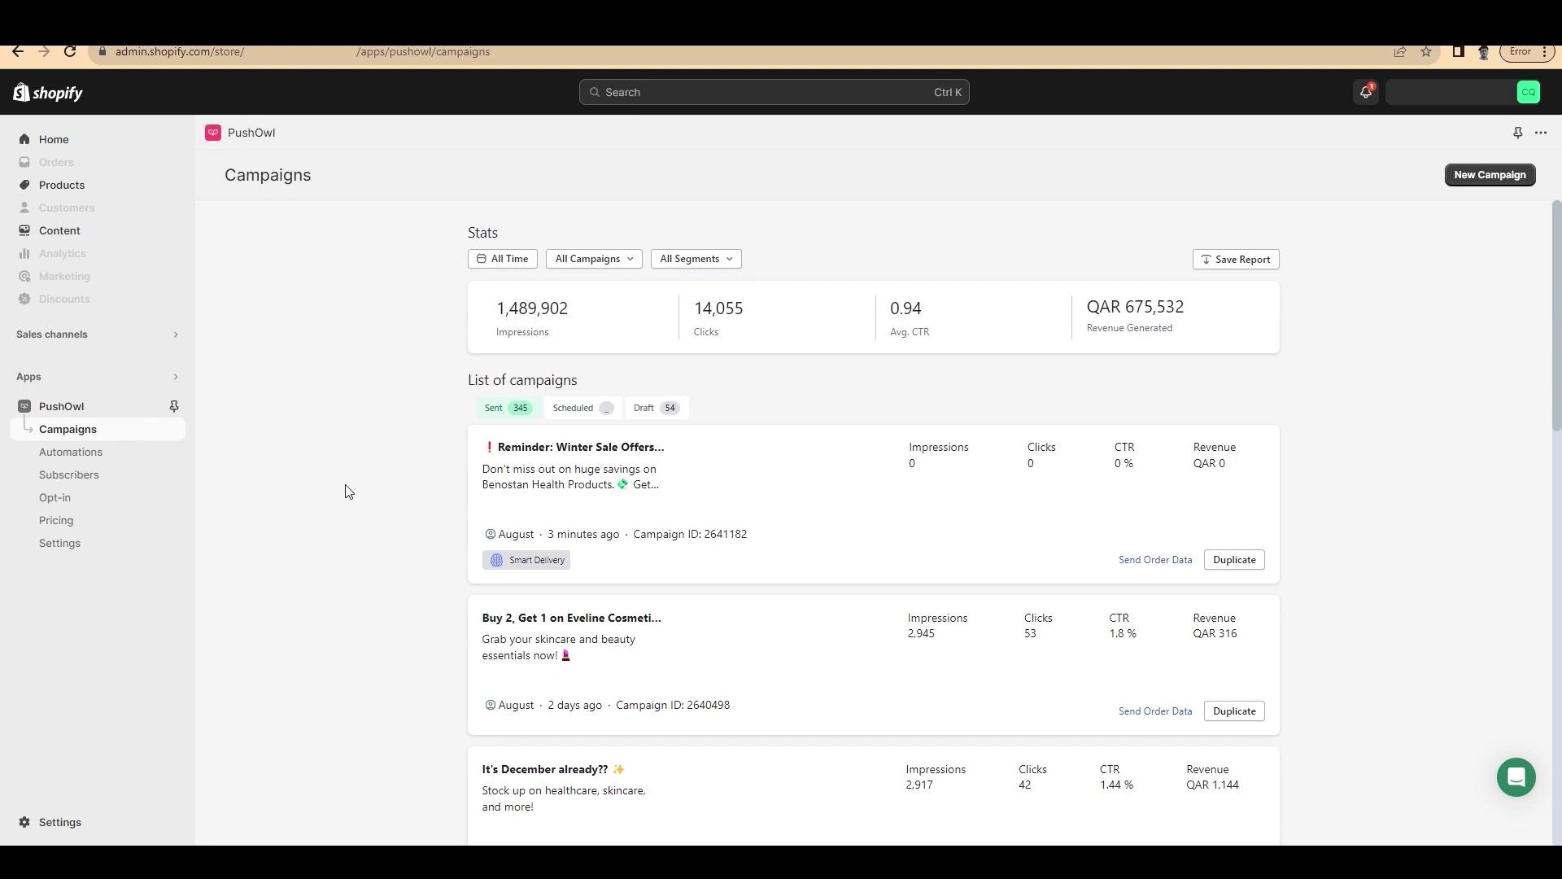
scroll(349, 491, "down", 9)
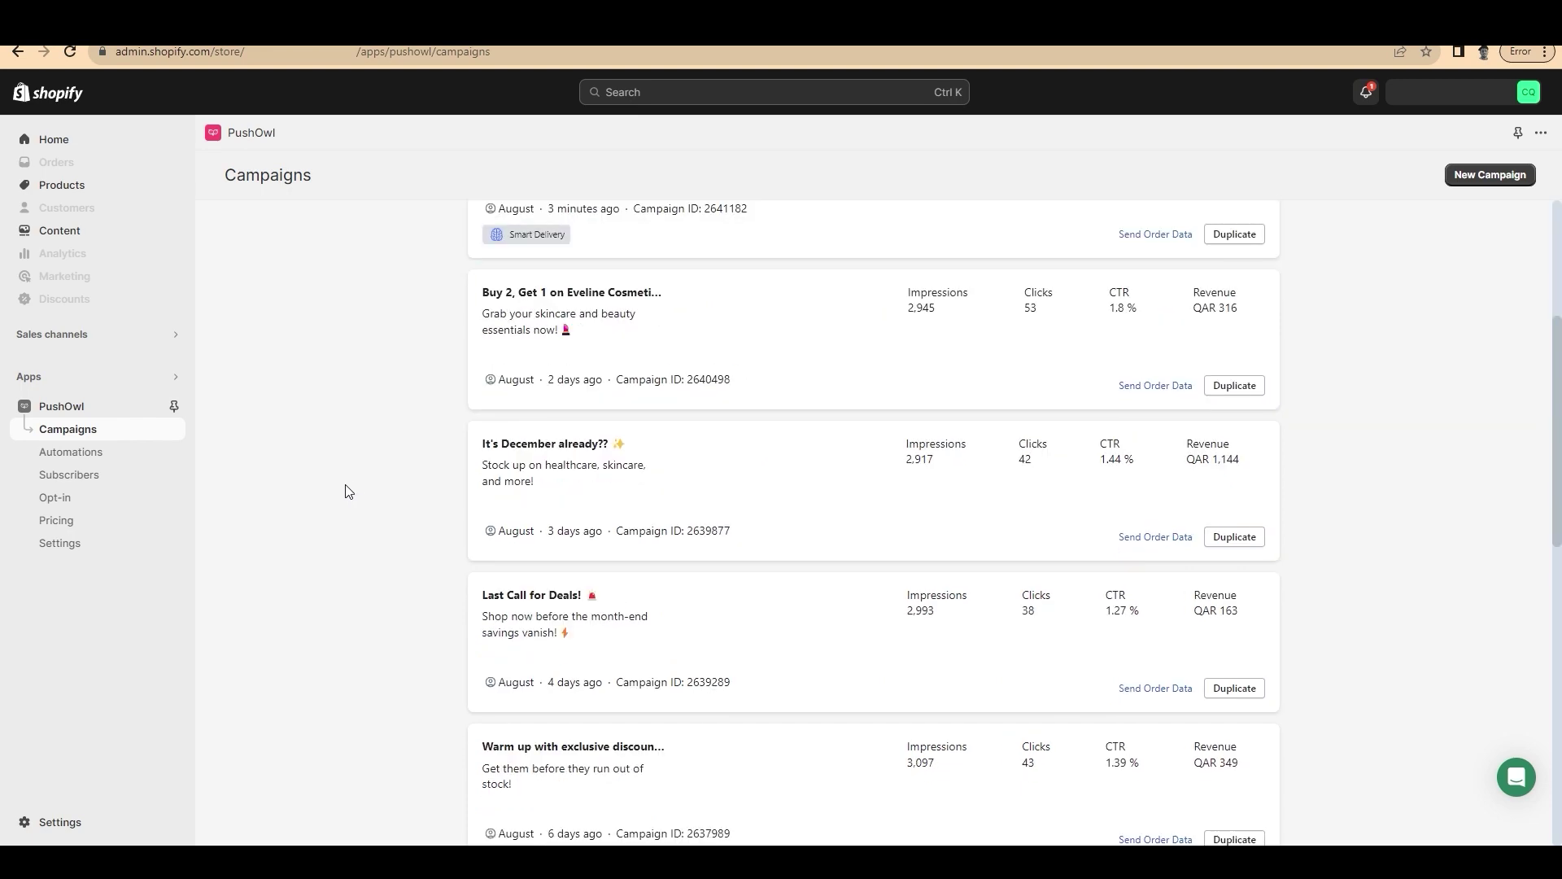
scroll(333, 505, "up", 7)
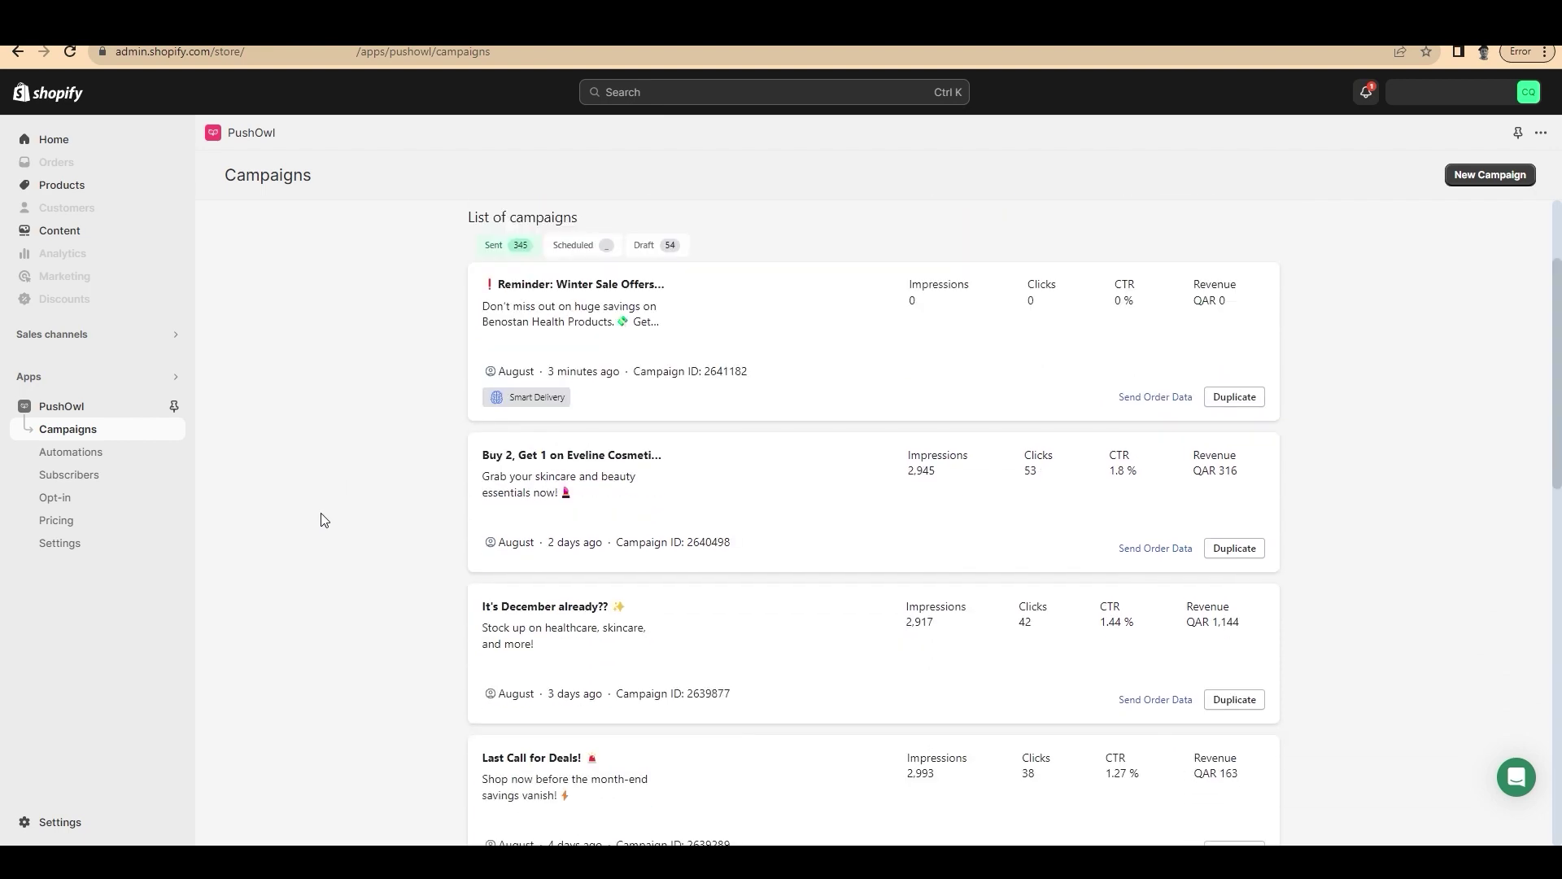
scroll(322, 517, "up", 2)
- Open Automations and scroll the cards to see which automations are active or inactive
left_click(70, 452)
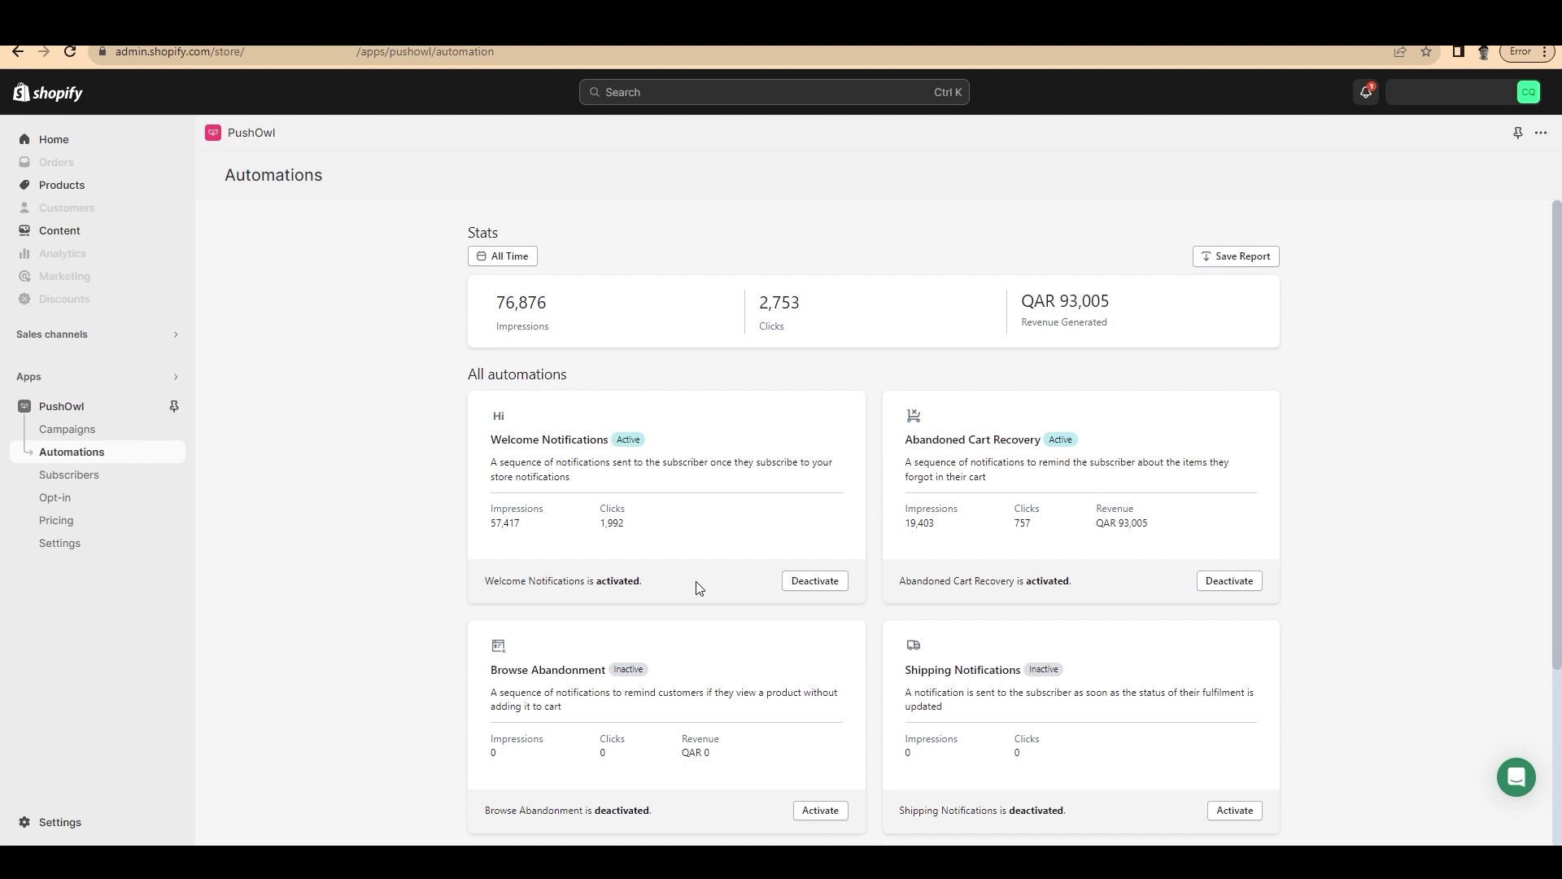
scroll(633, 552, "down", 2)
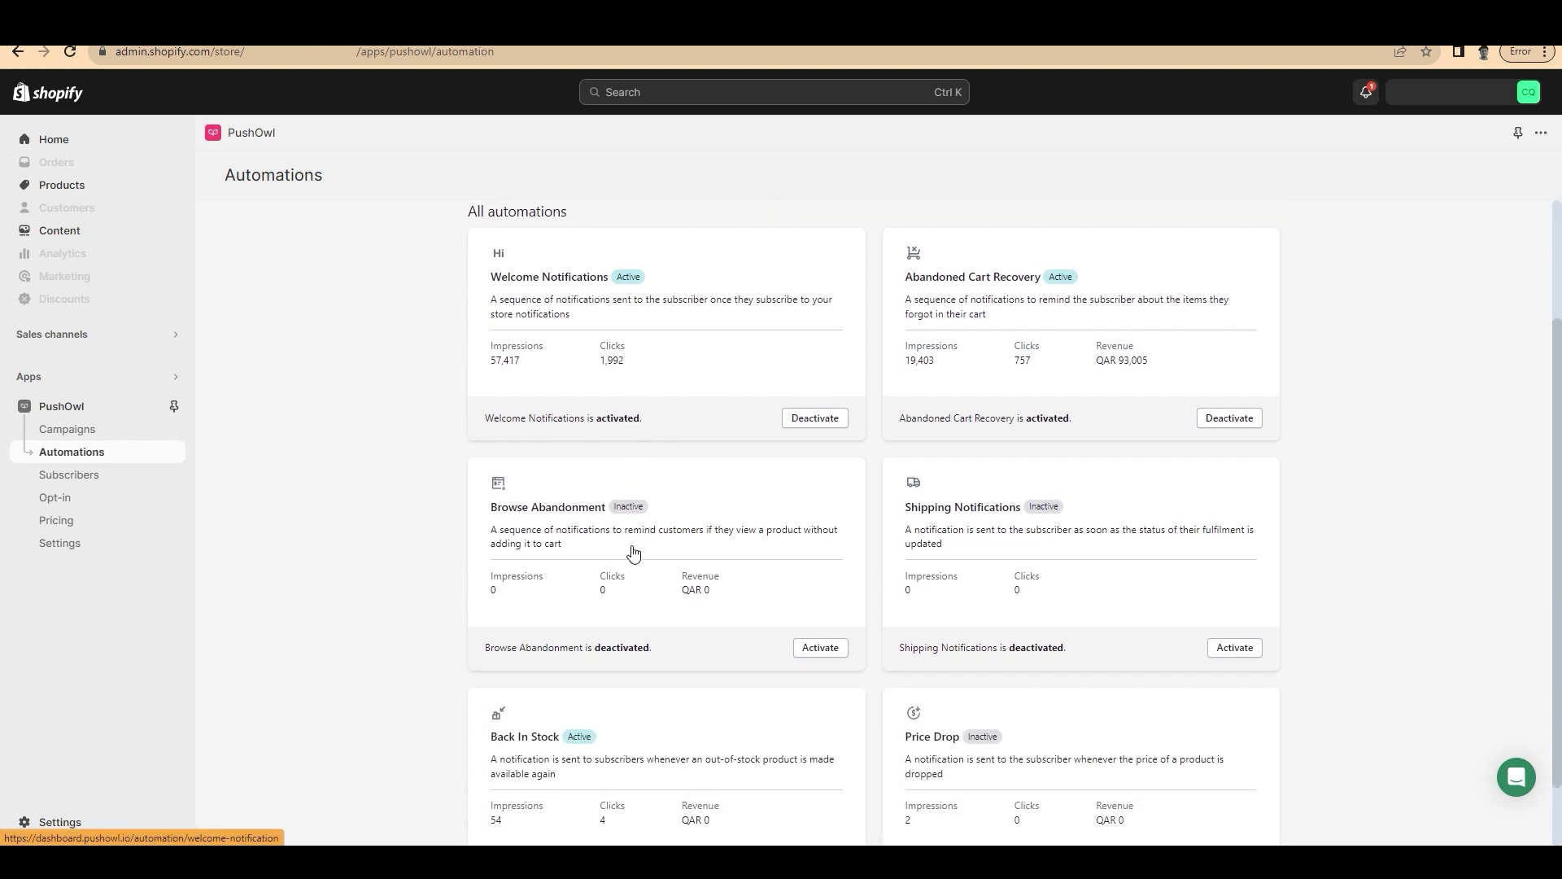
scroll(1029, 498, "up", 2)
scroll(1091, 673, "down", 1)
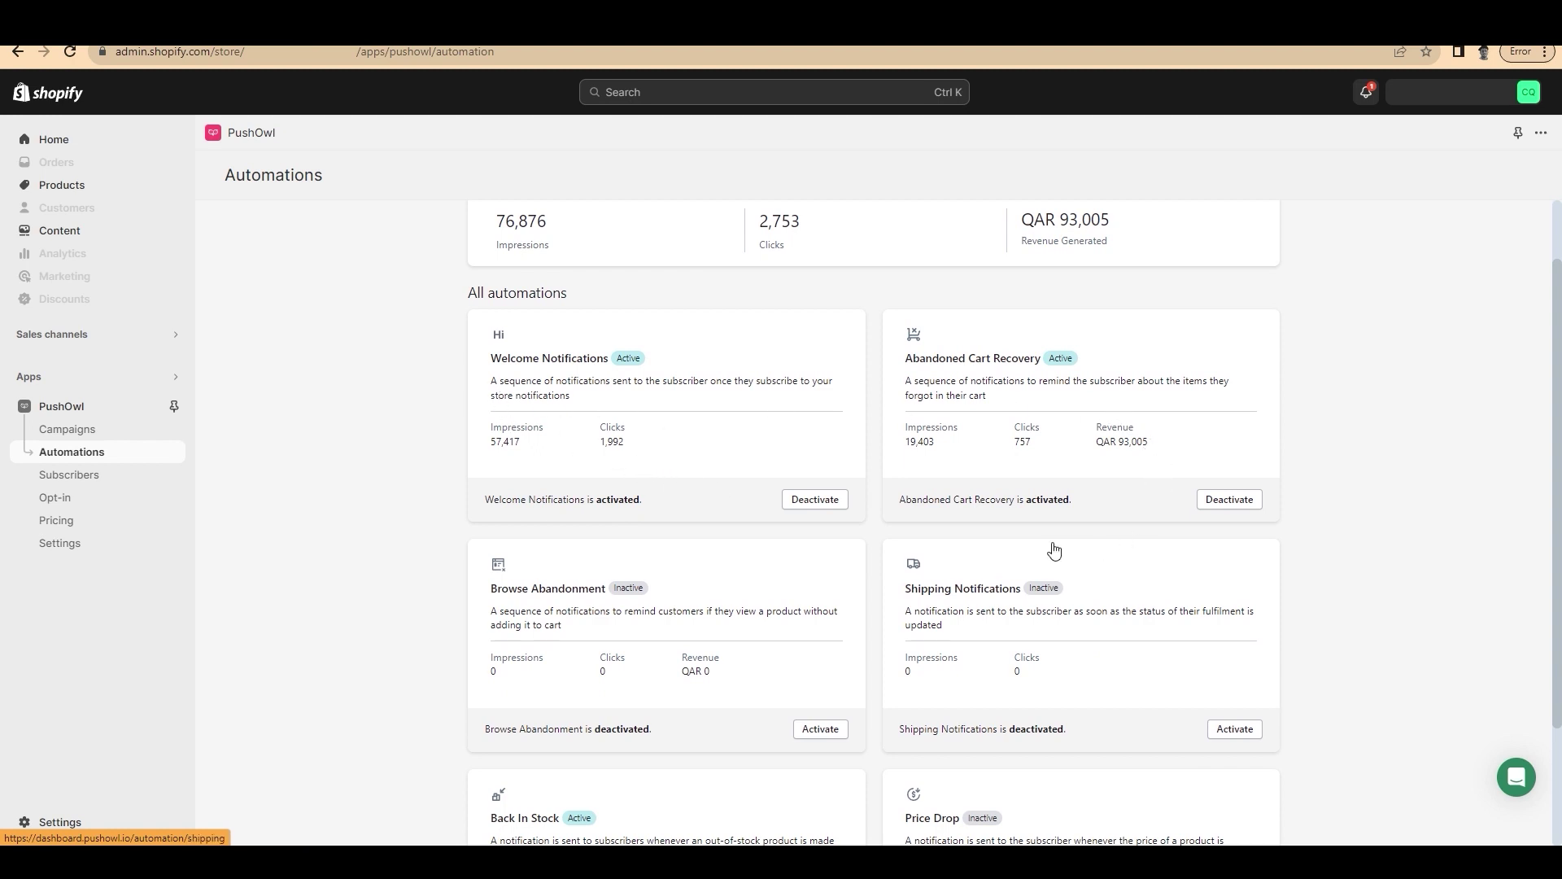
scroll(1124, 395, "up", 1)
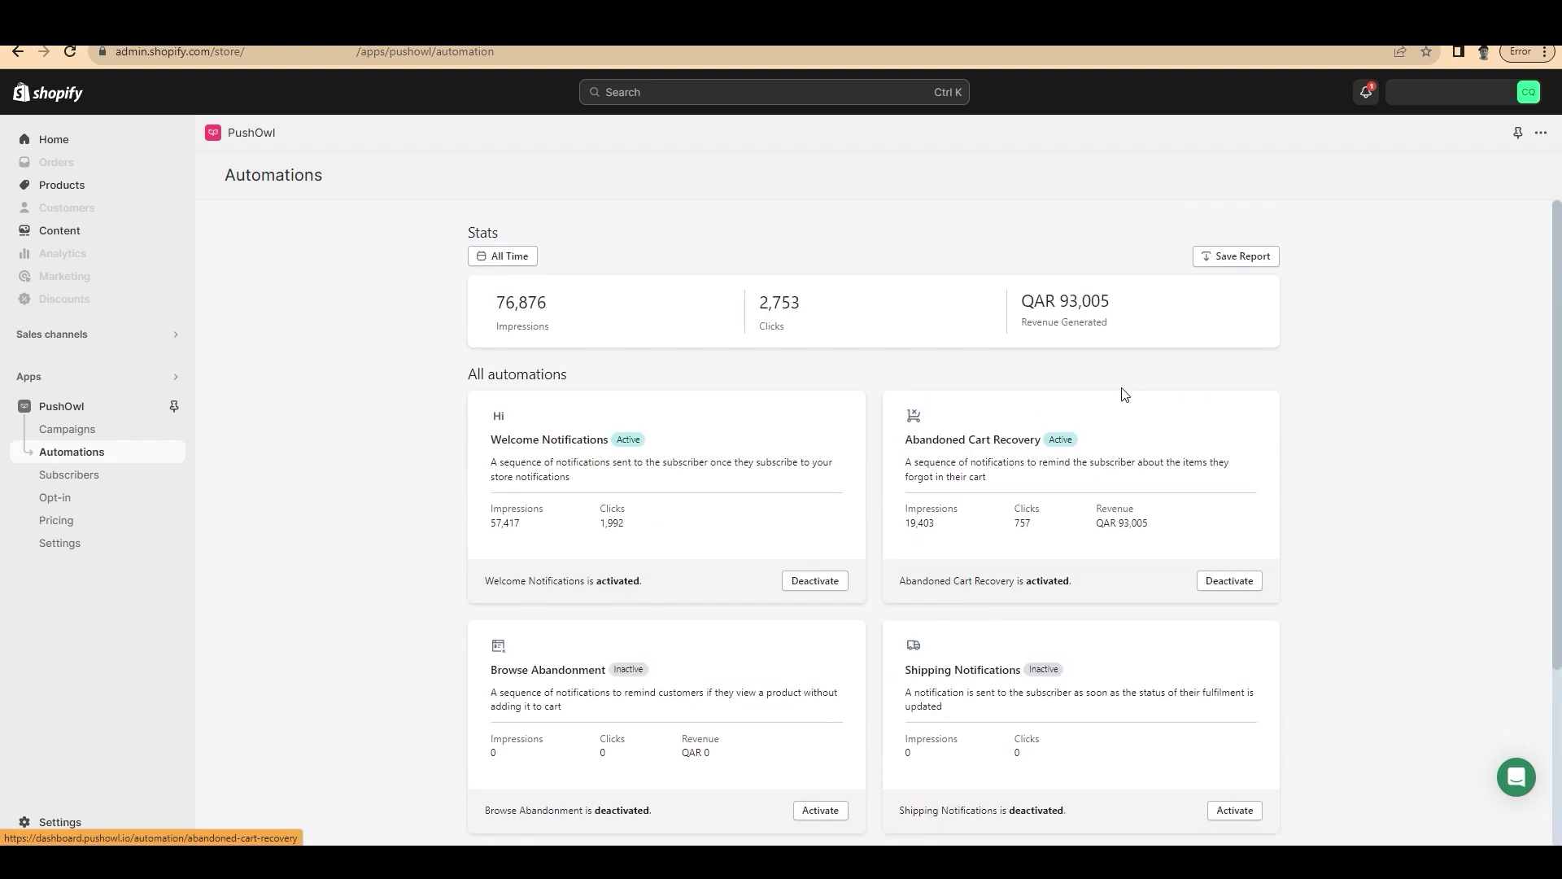
scroll(705, 638, "down", 2)
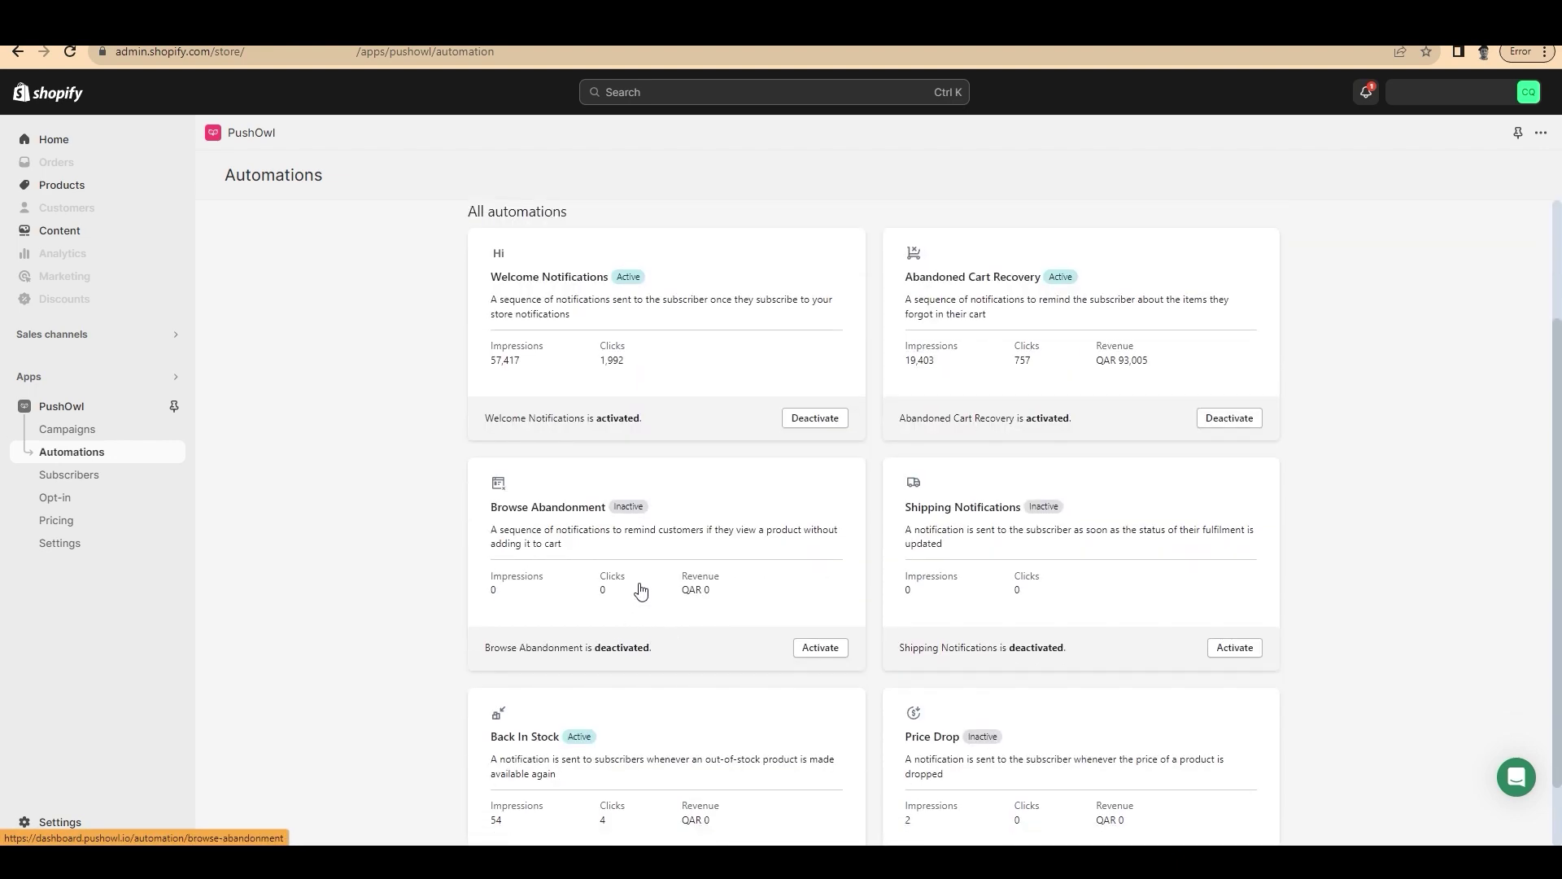
- Go to Subscribers > Opt-ins, where the Browser prompt is the active opt-in
left_click(65, 475)
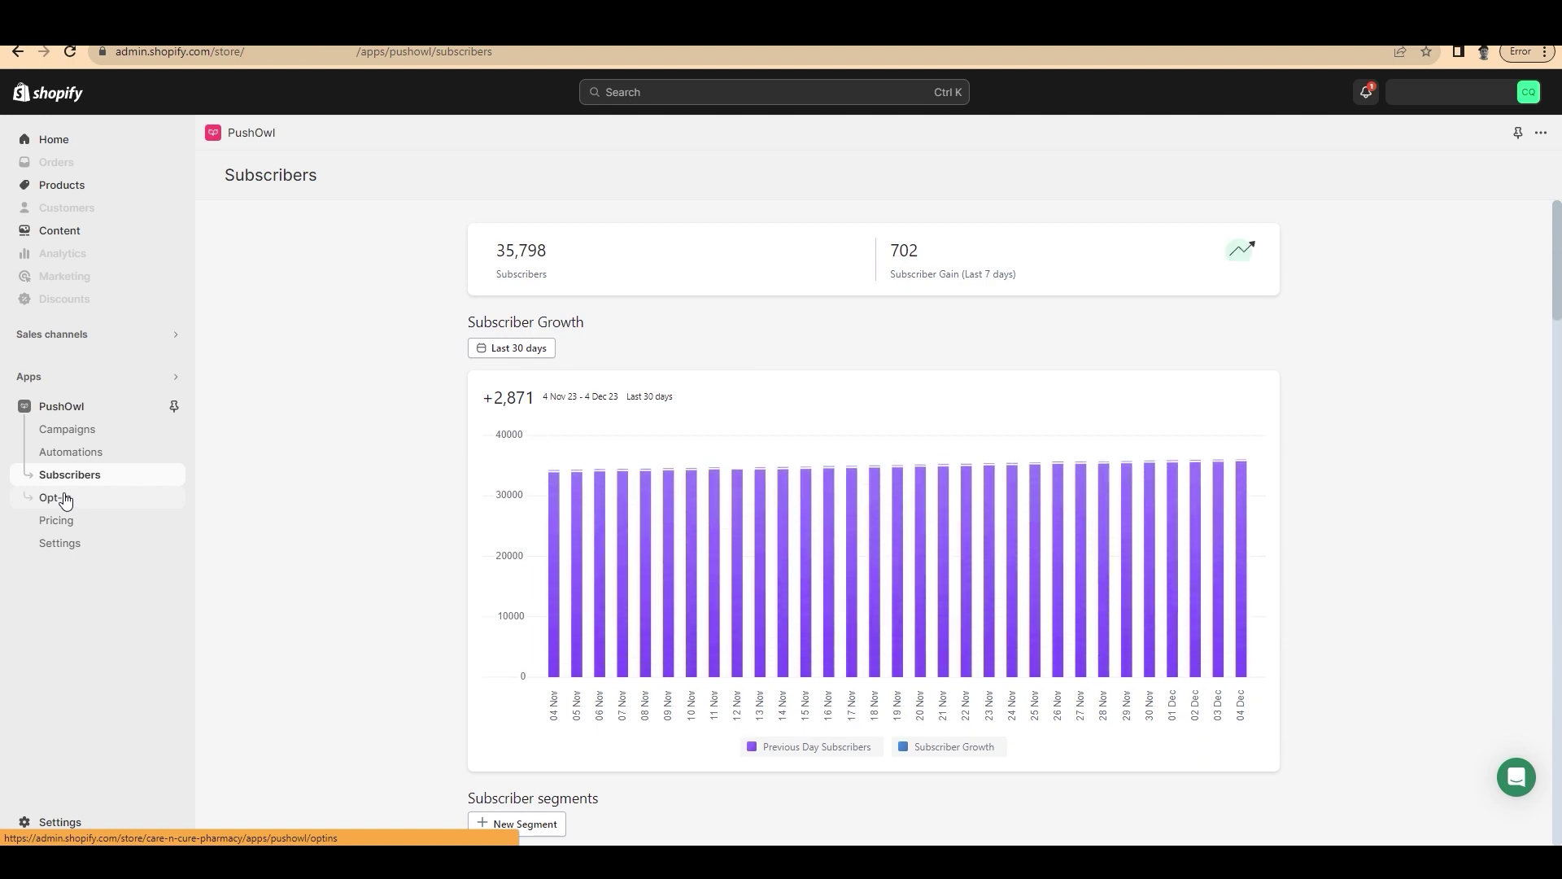
left_click(65, 498)
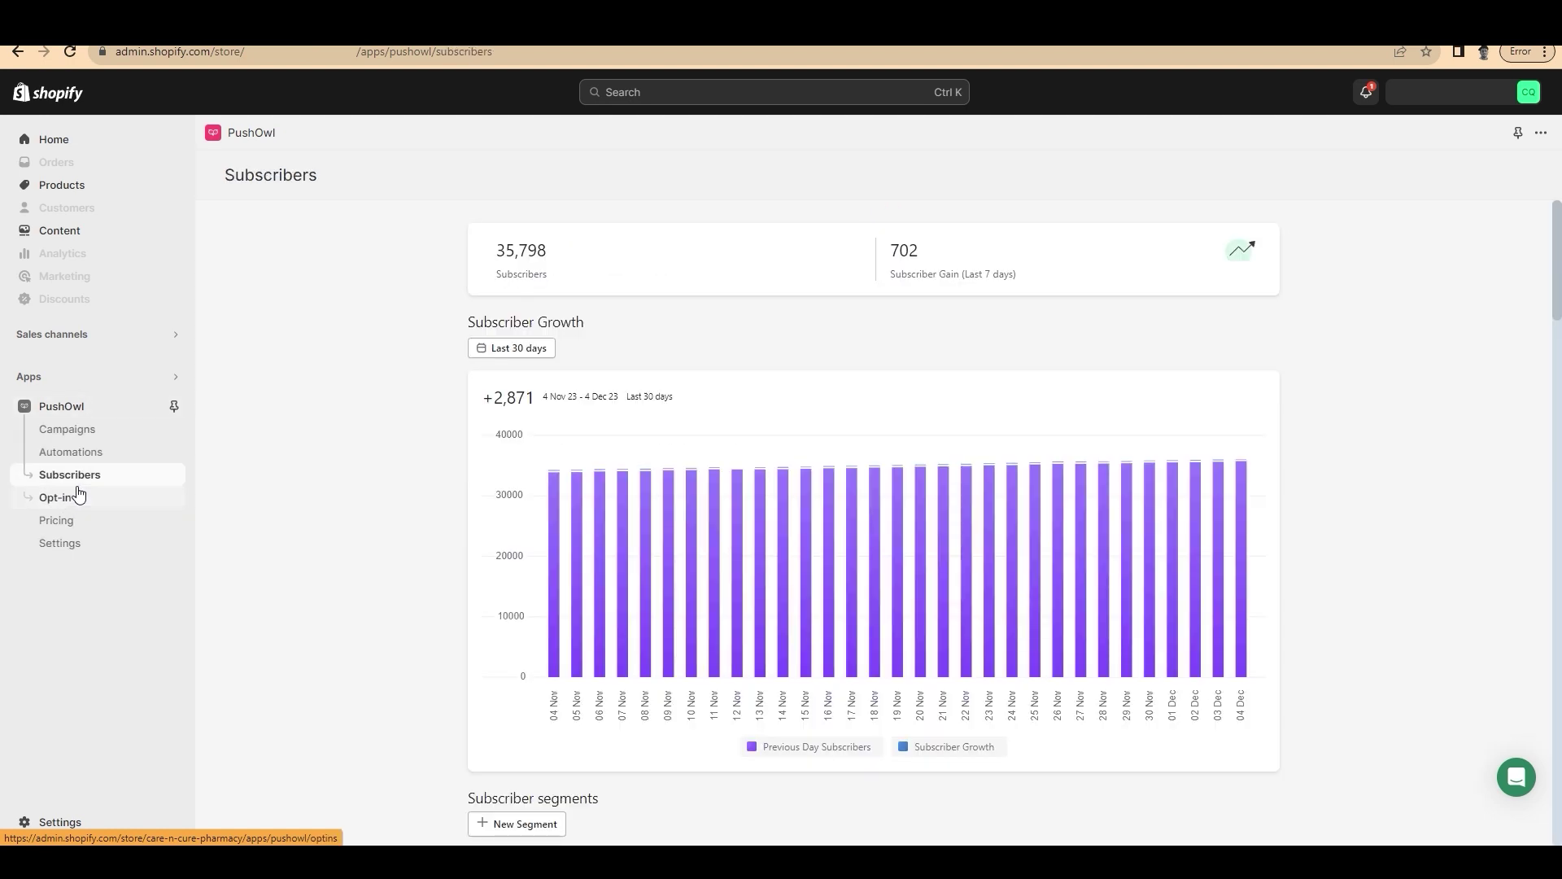
left_click(79, 497)
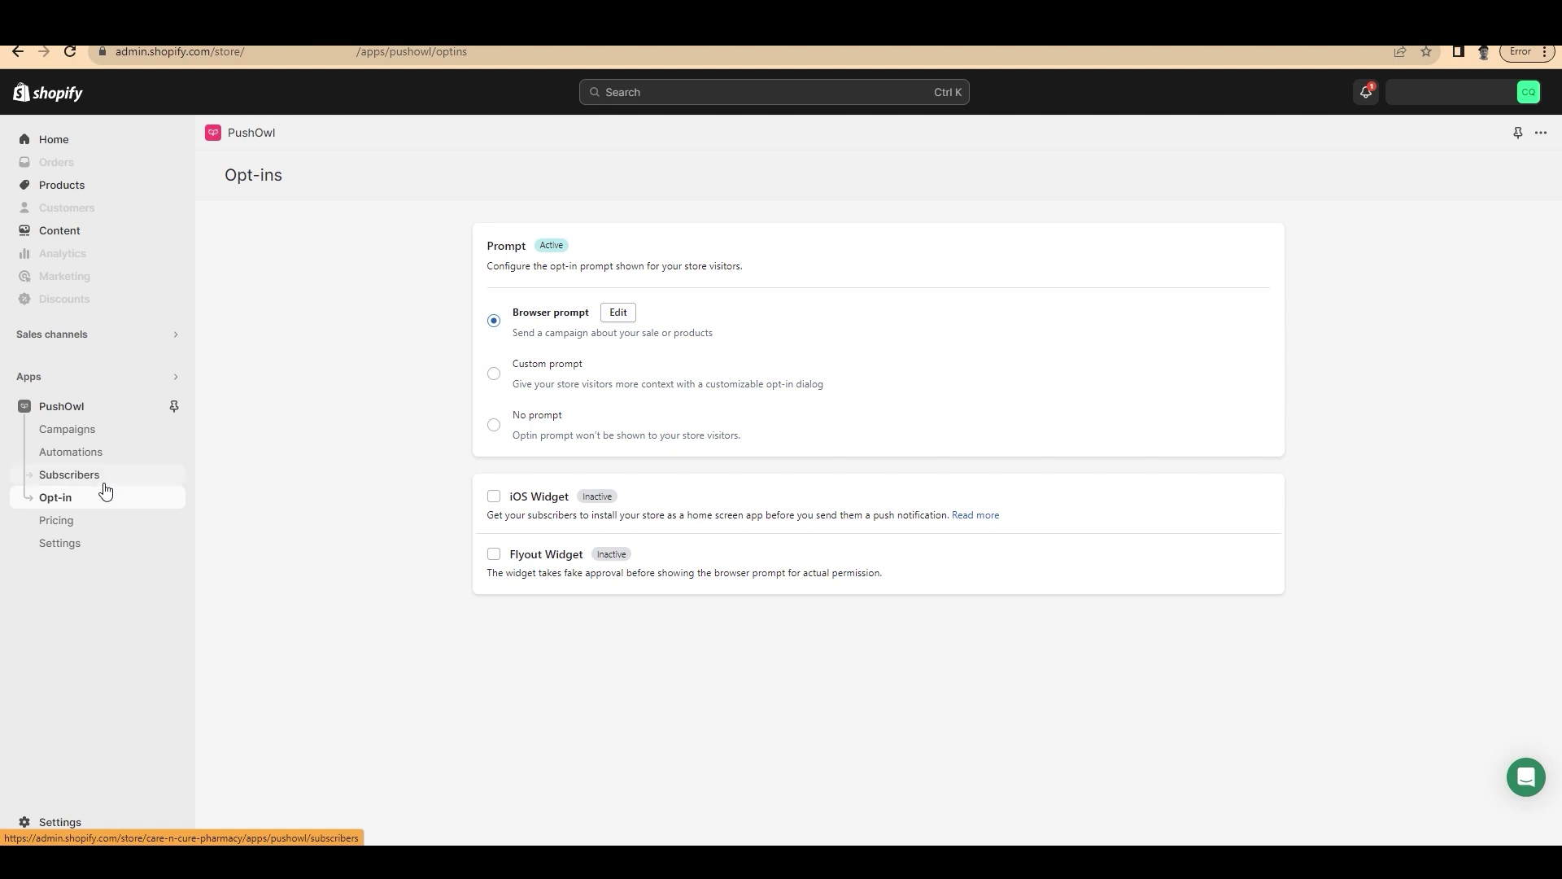